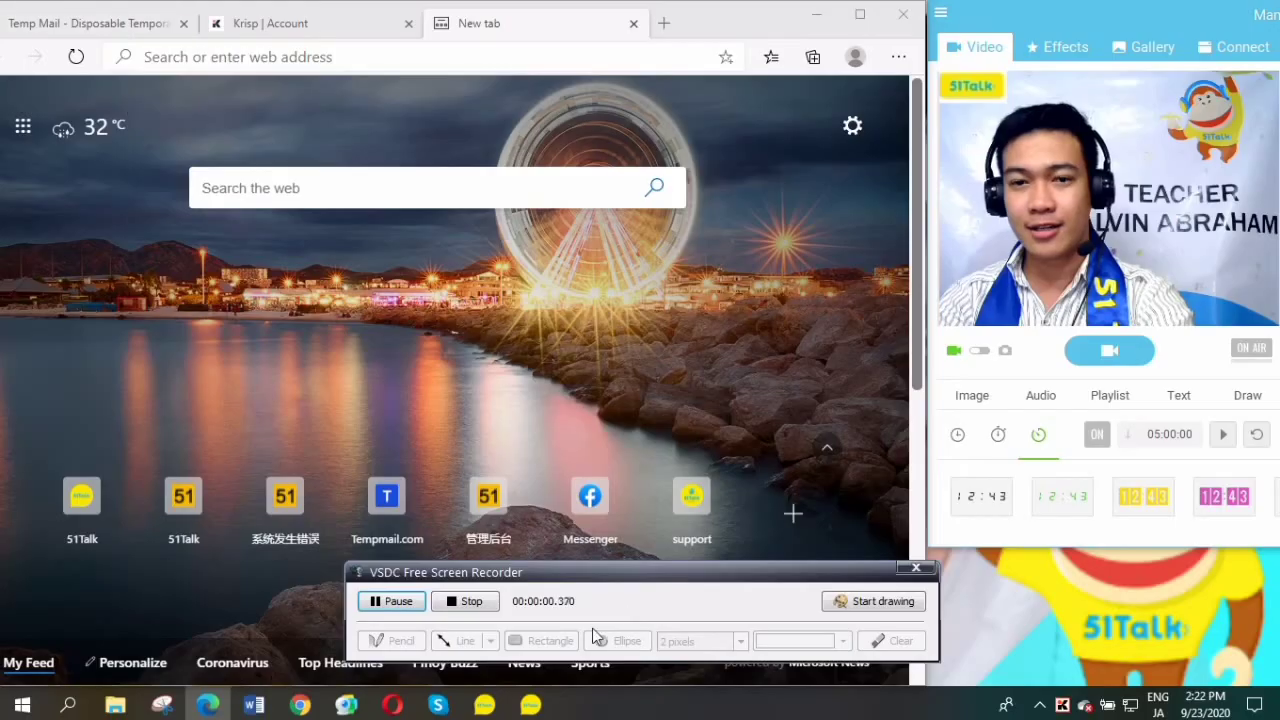
Open the pasted Krisp referral link and accept the free Krisp Pro invitation.
drag(655, 581, 1040, 606)
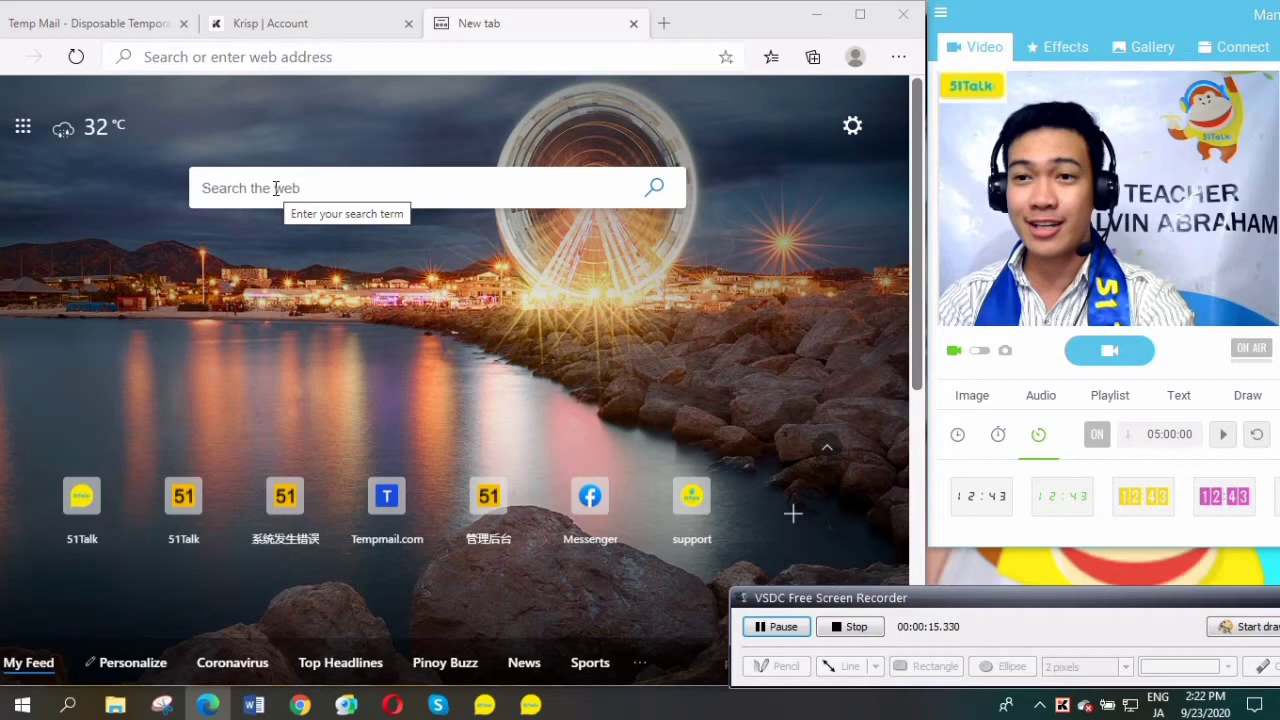
click(534, 63)
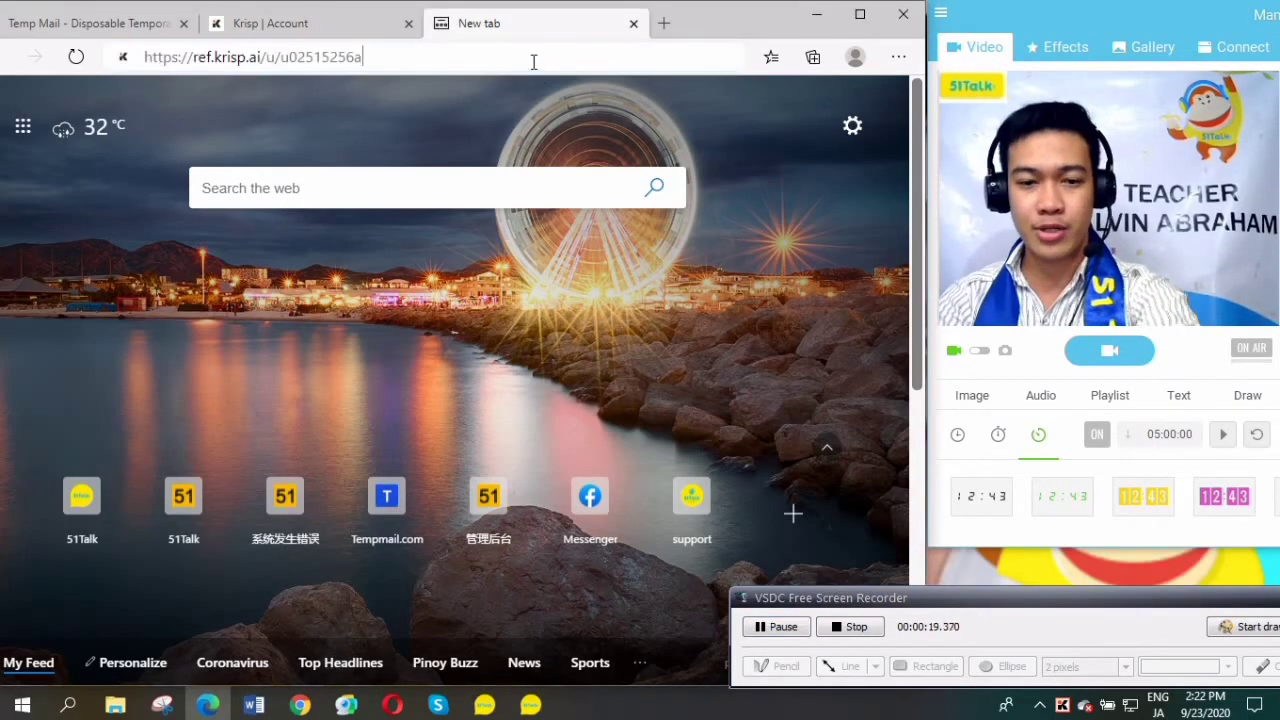
click(531, 87)
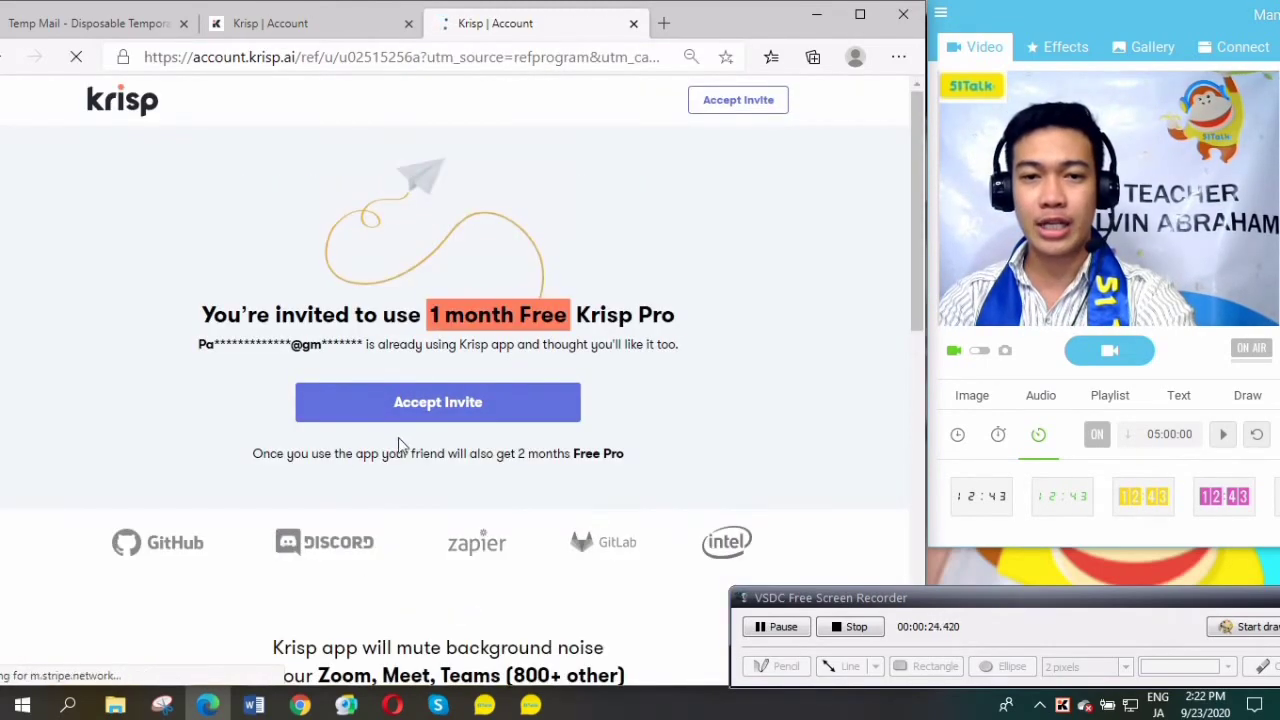
click(451, 417)
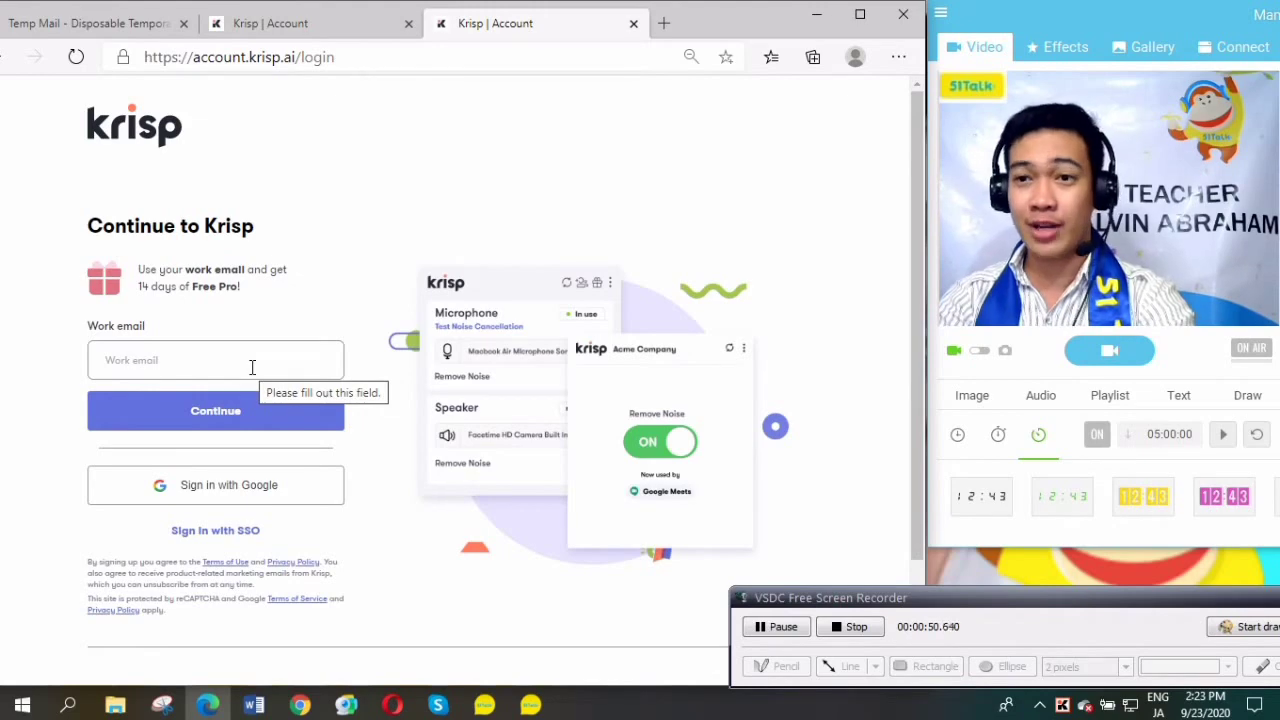
Copy the disposable address from Temp Mail's Change page for the Krisp sign-up.
click(252, 365)
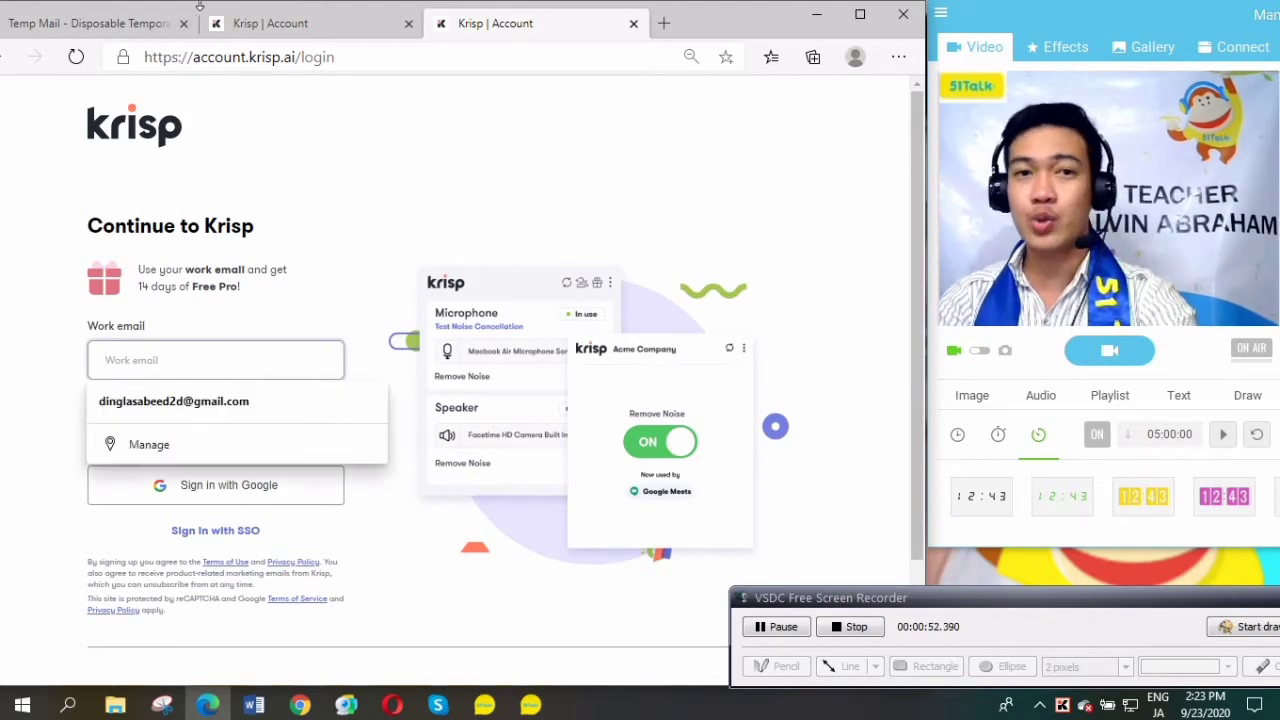
click(108, 25)
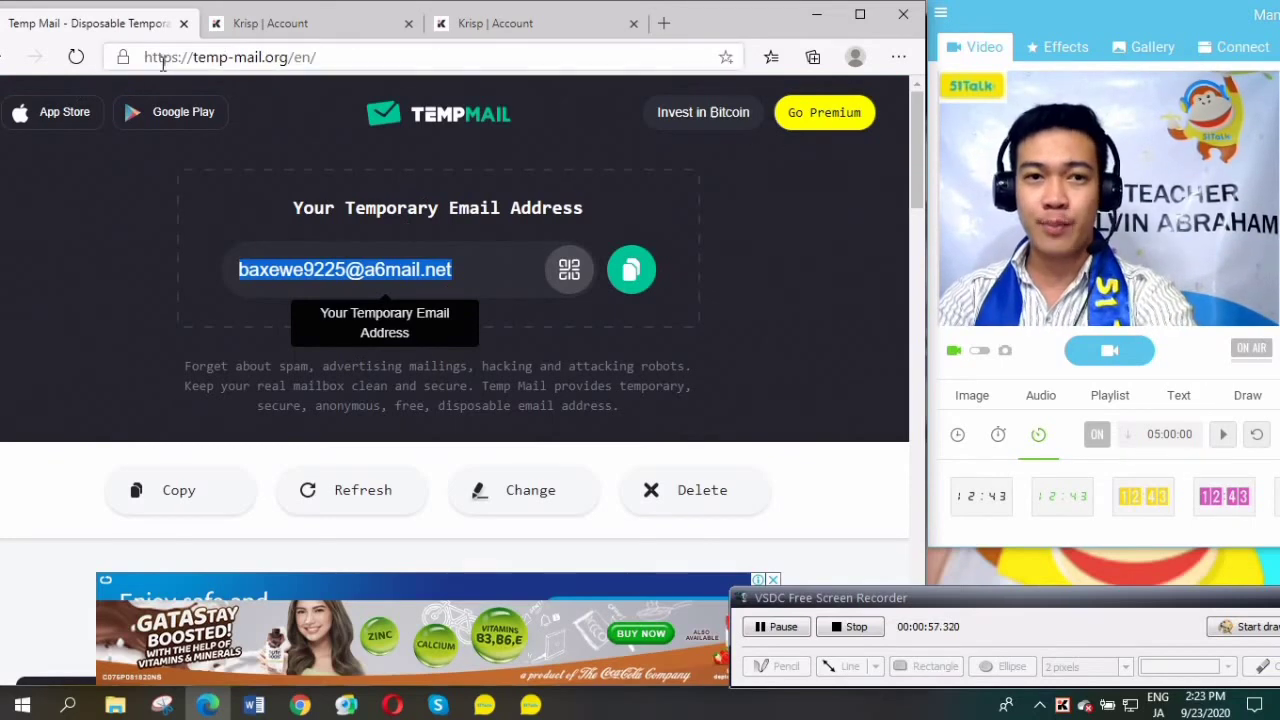
click(386, 56)
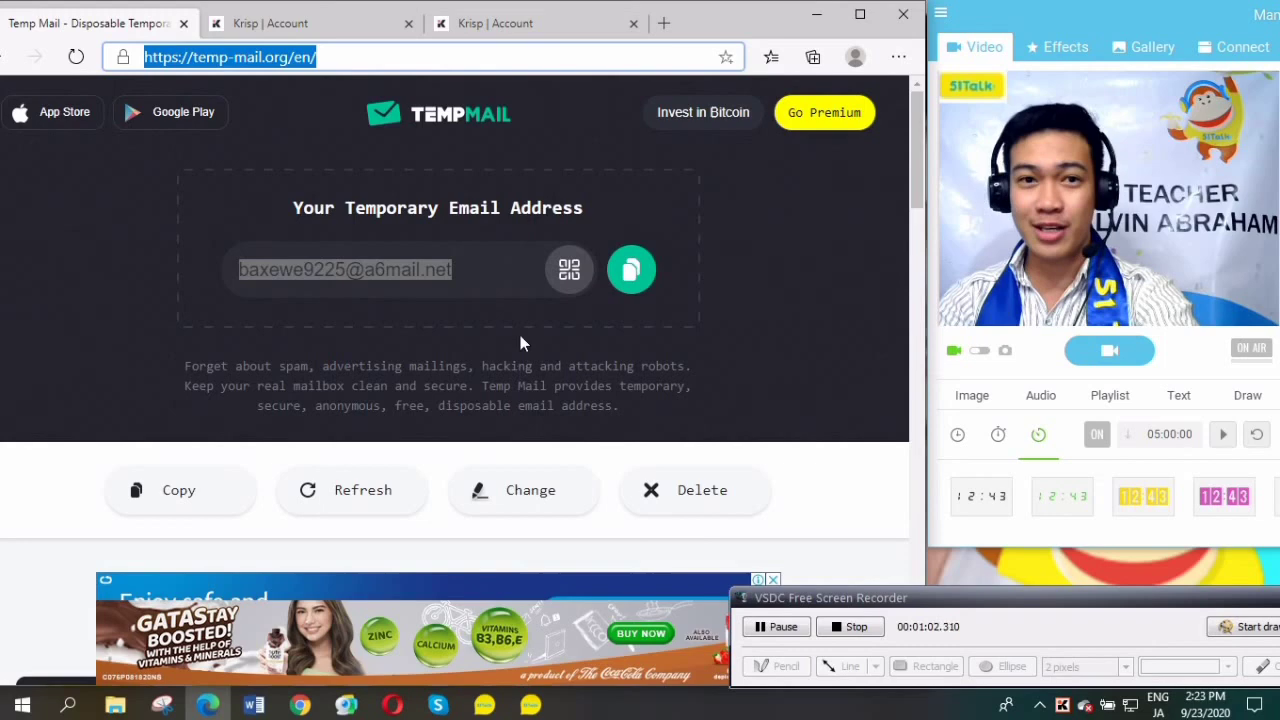
click(408, 58)
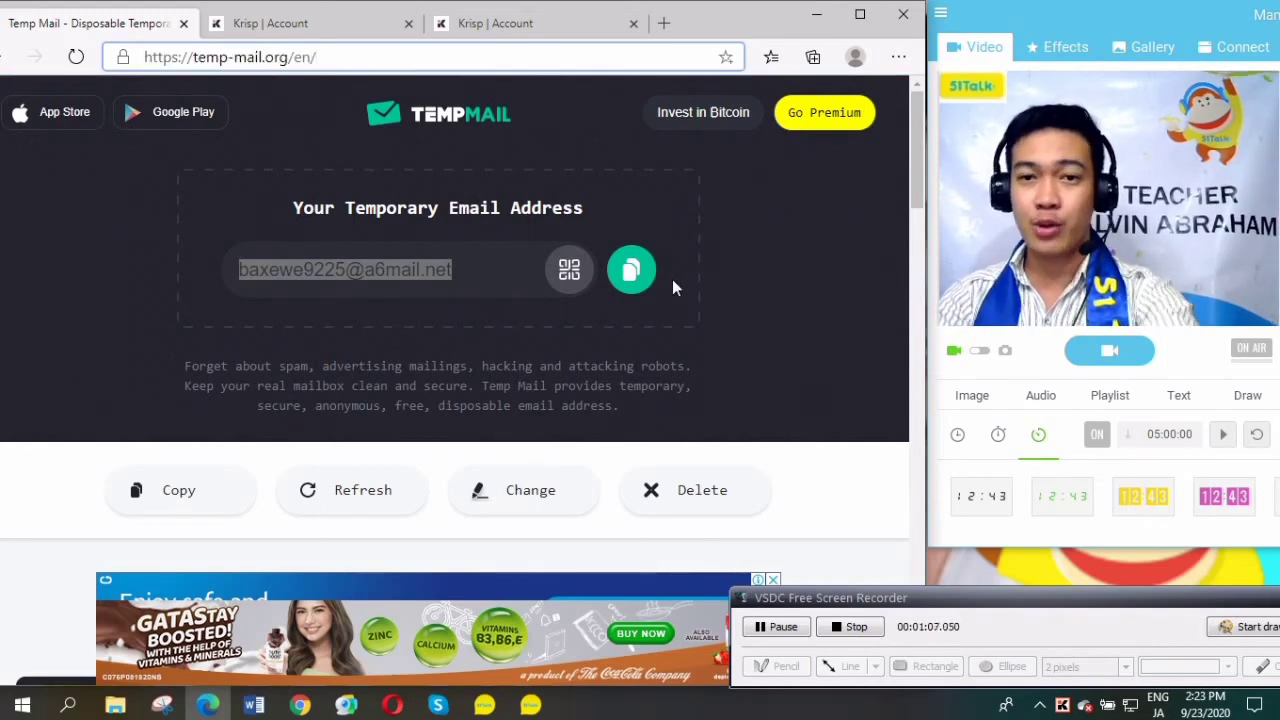
click(789, 274)
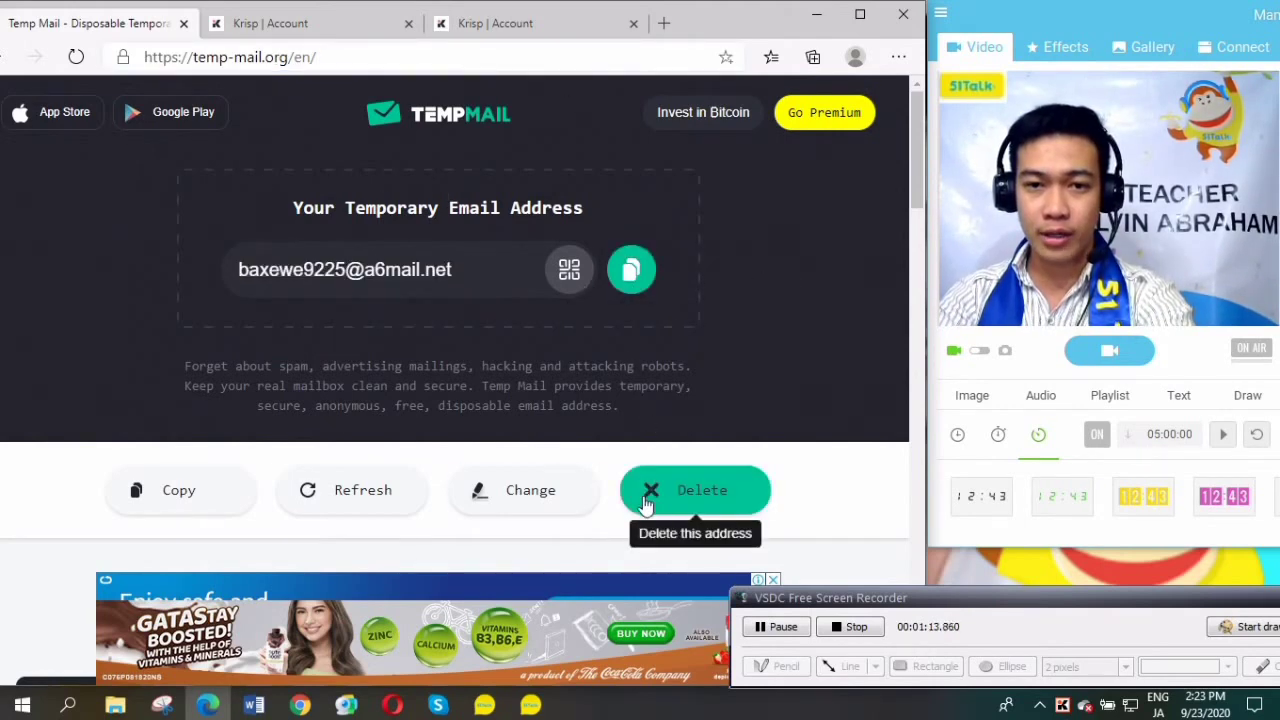
click(523, 491)
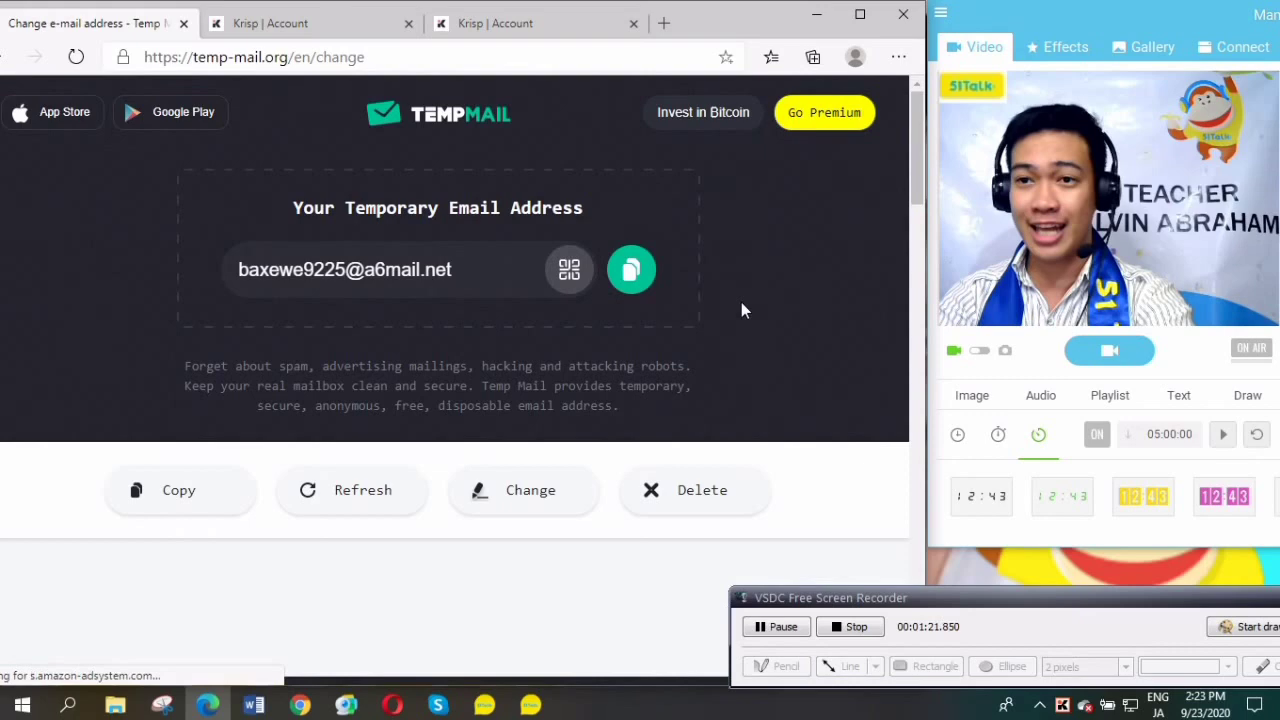
click(638, 278)
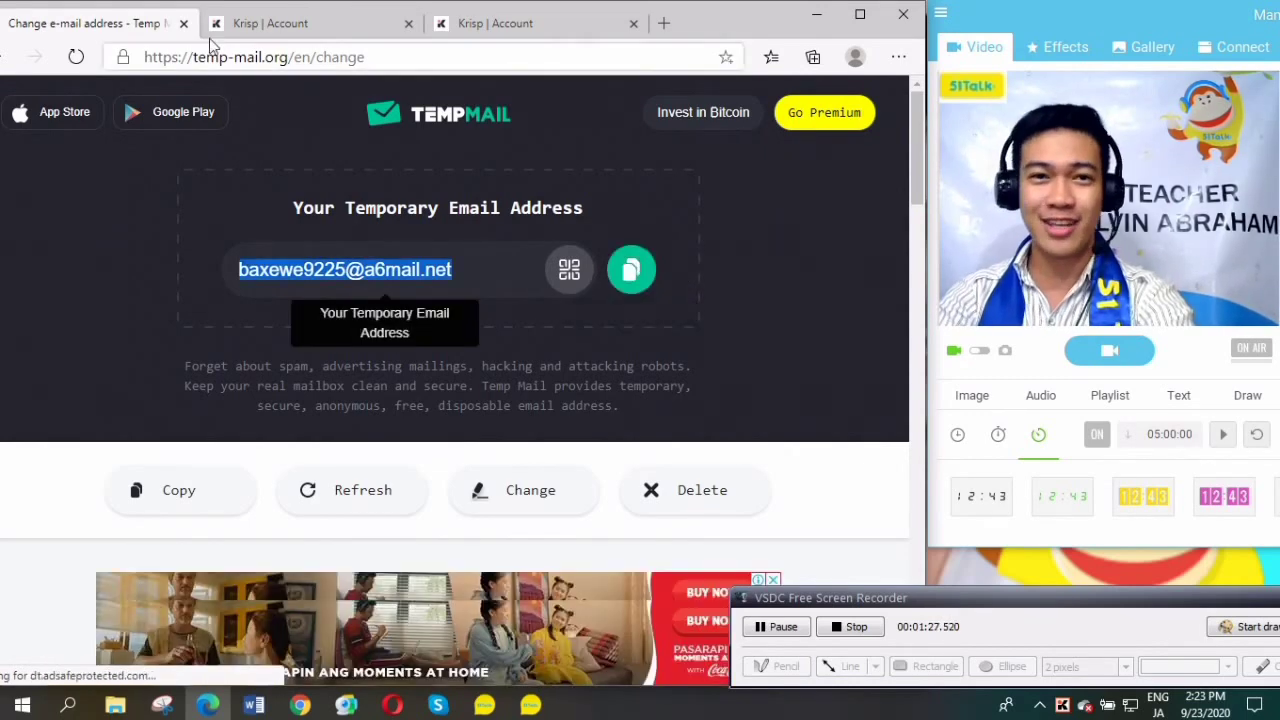
drag(740, 22, 740, 74)
Maximize the browser and submit the temporary address as the Krisp work email.
click(302, 80)
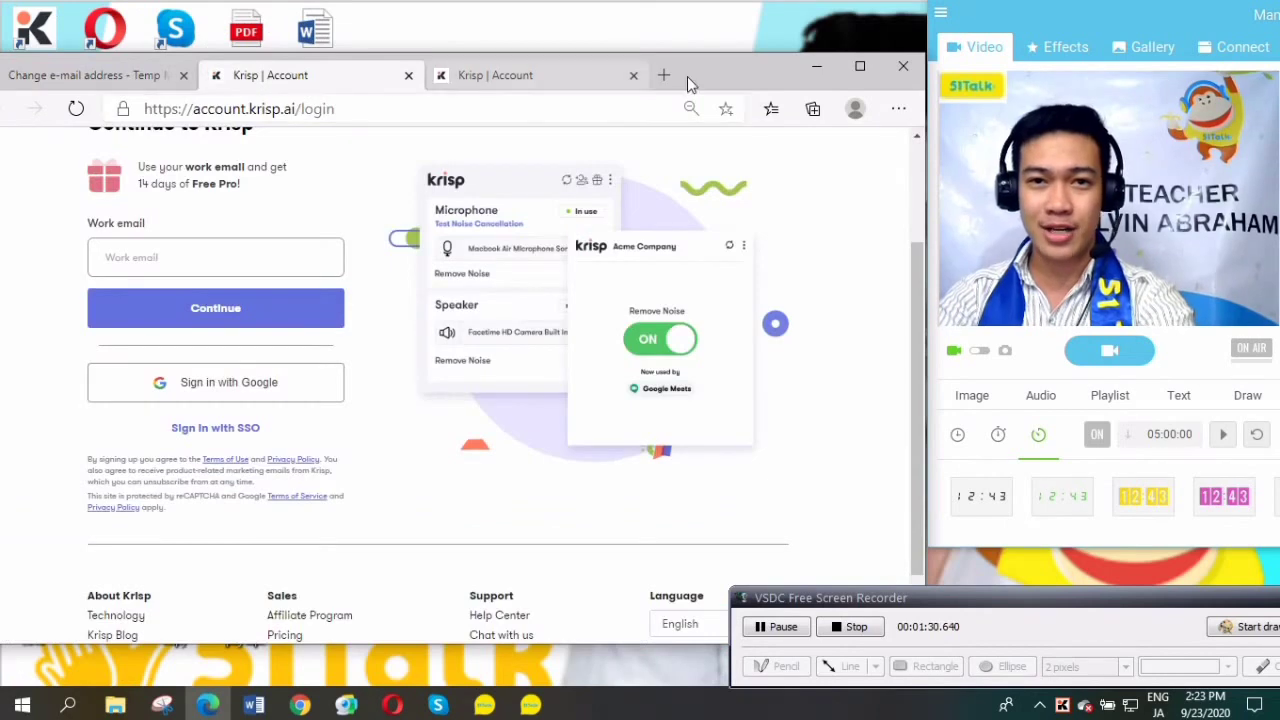
double_click(677, 52)
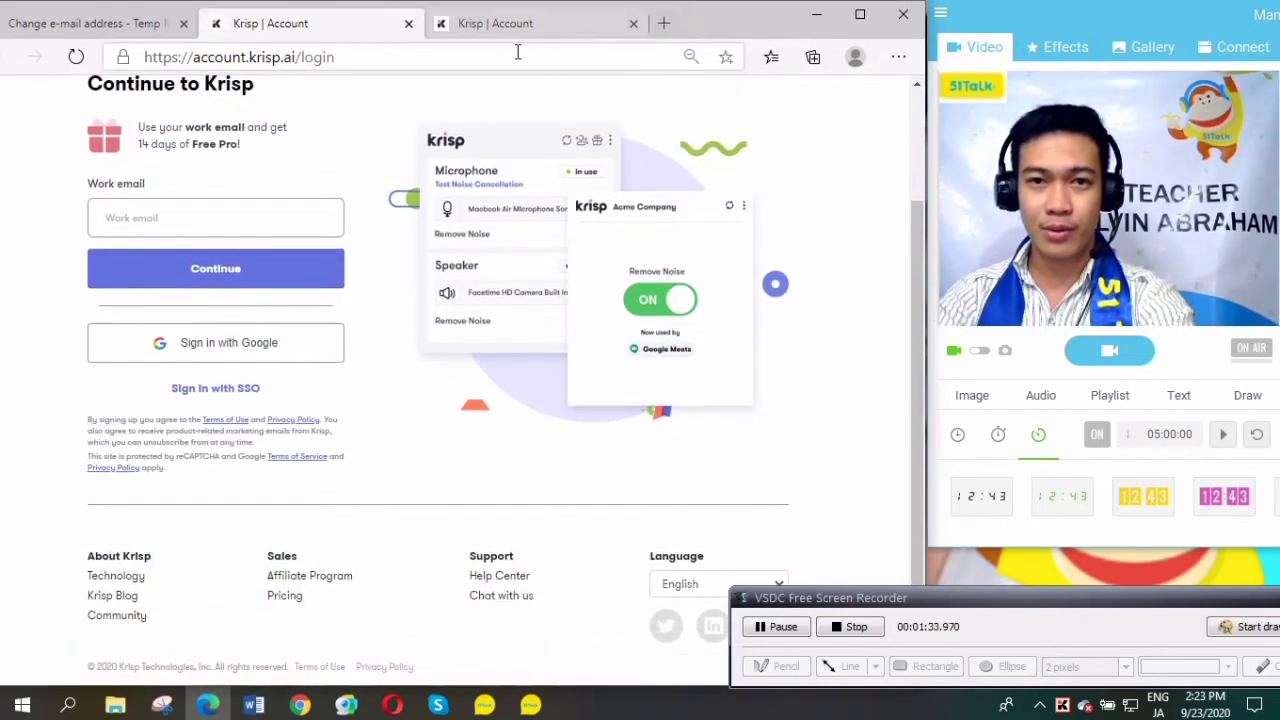
click(206, 216)
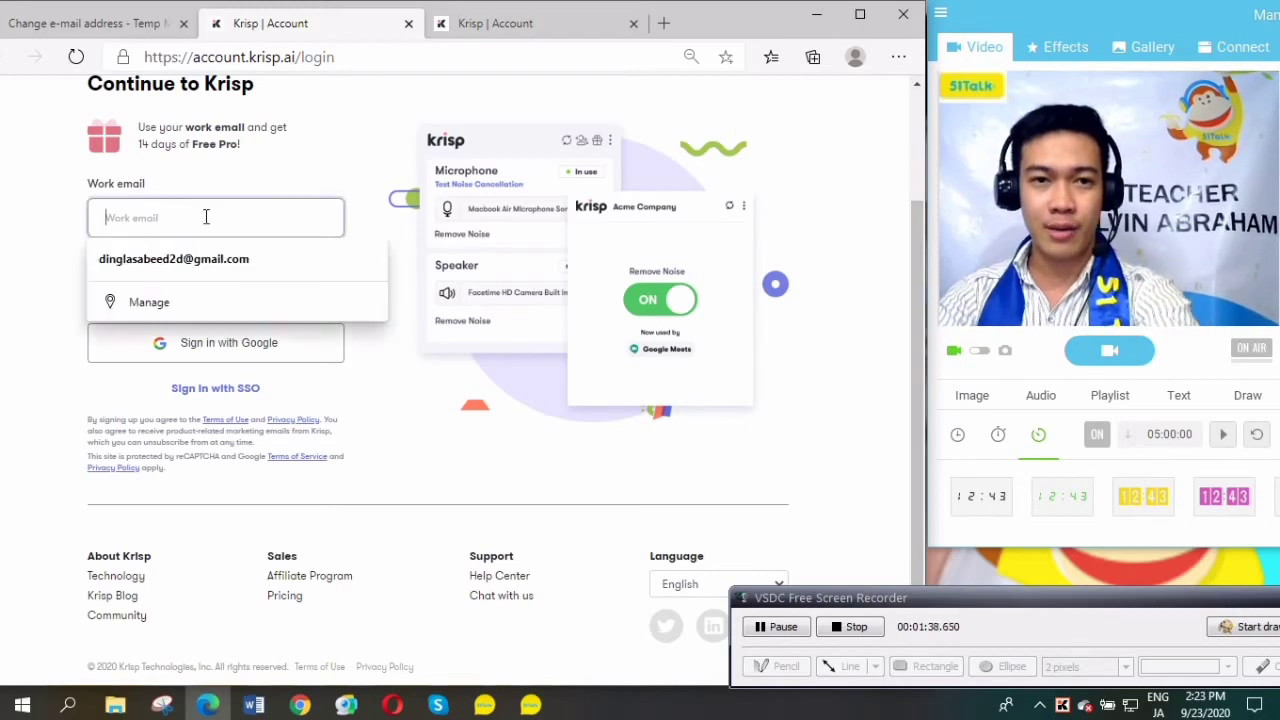
key(ctrl+v)
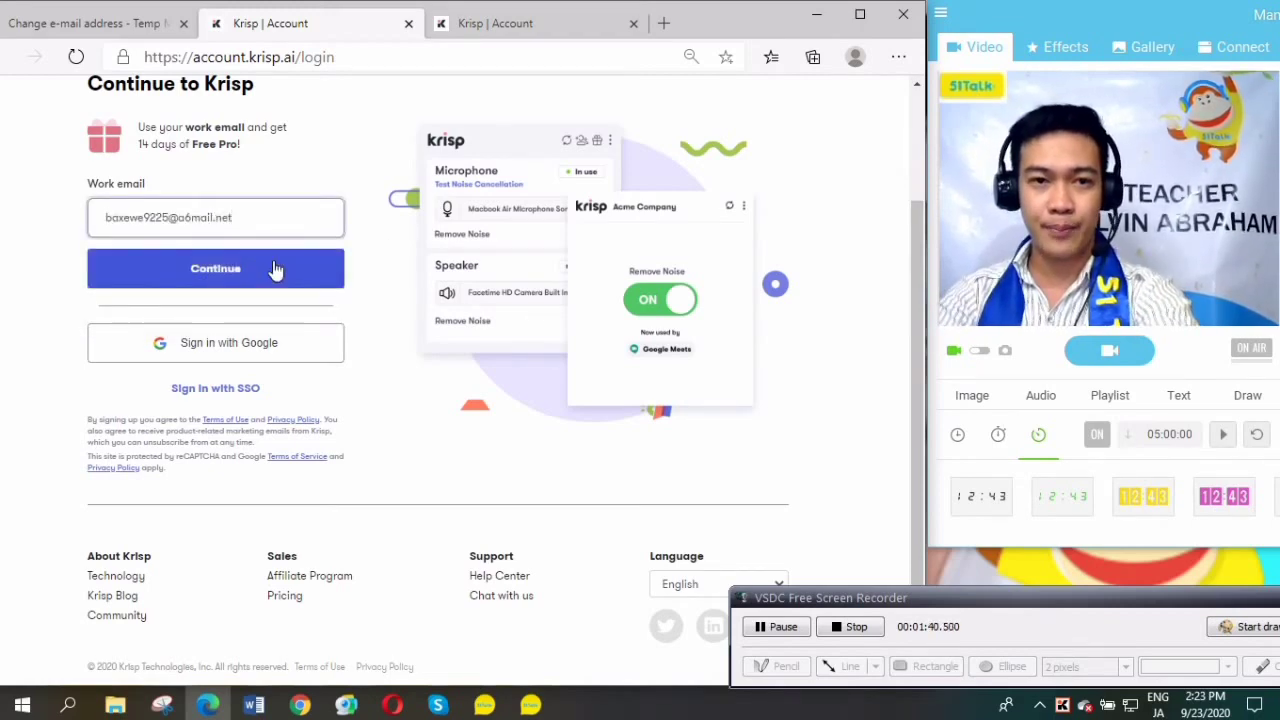
click(275, 269)
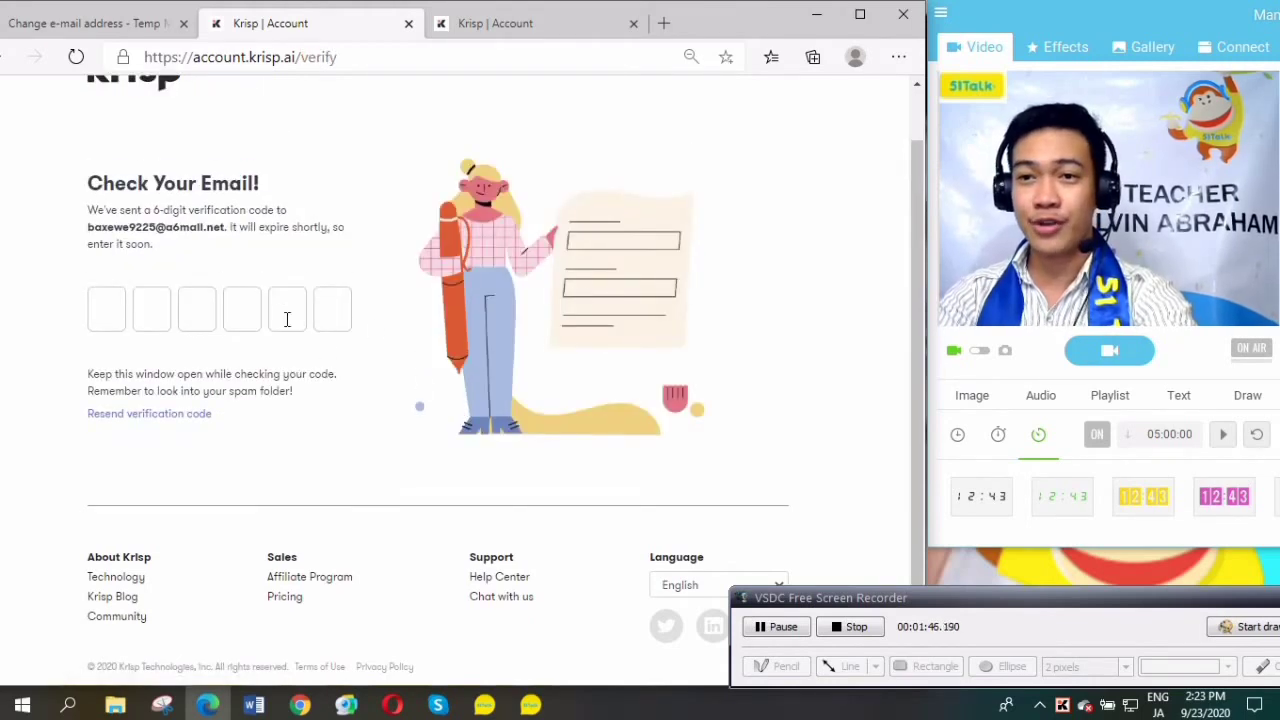
scroll(254, 192, up, 1)
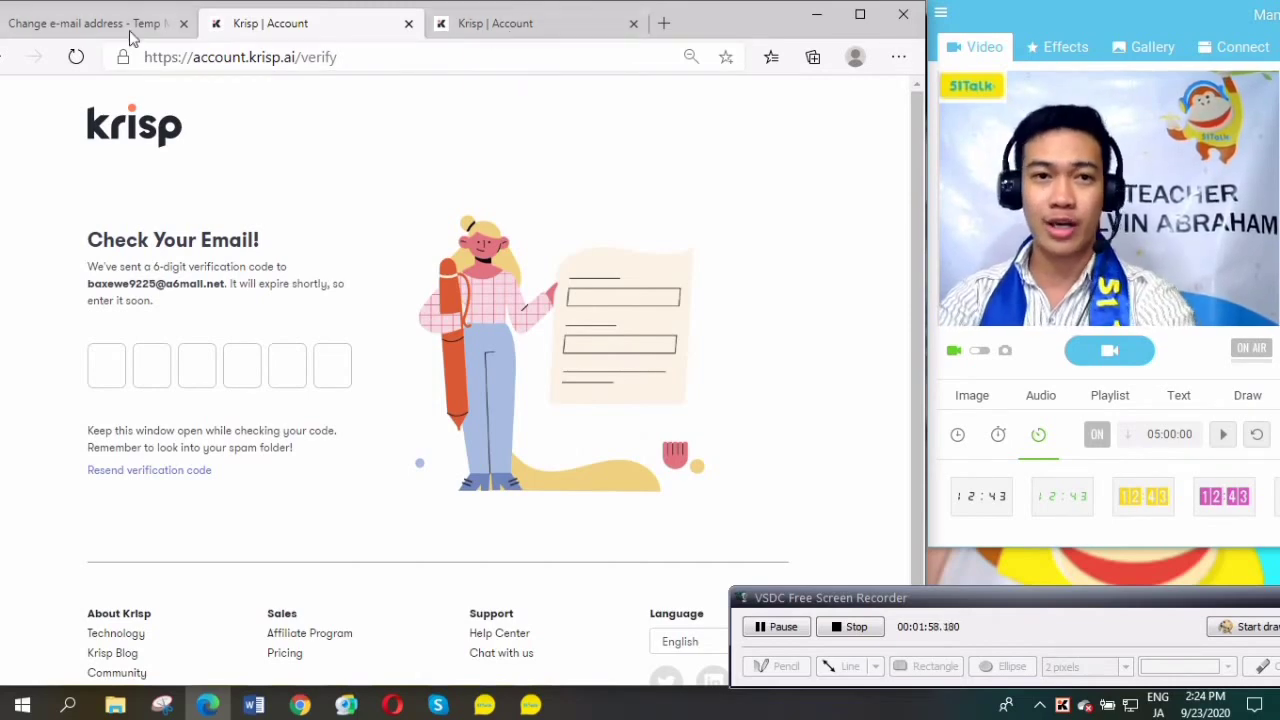
Refresh the Temp Mail inbox to receive Krisp's verification email.
key(ctrl+shift+Tab)
scroll(699, 400, down, 8)
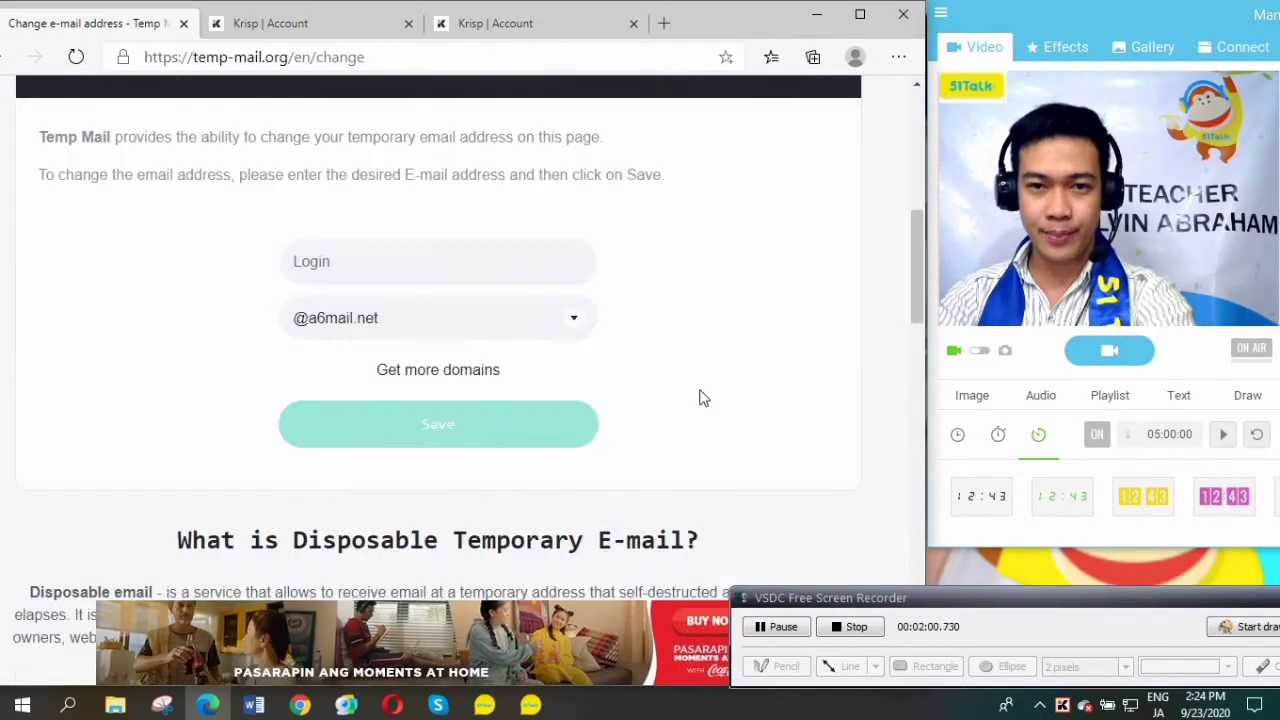
scroll(703, 398, up, 4)
scroll(700, 395, up, 6)
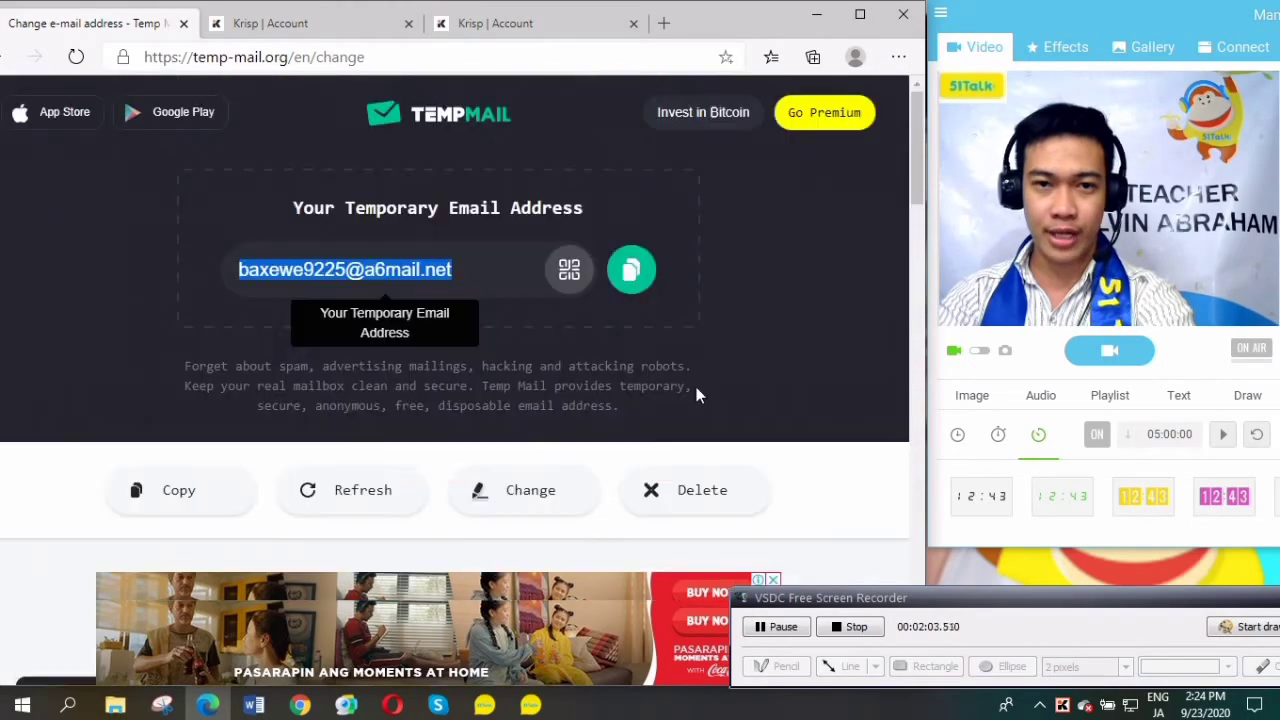
scroll(785, 263, down, 4)
scroll(680, 300, up, 1)
click(345, 216)
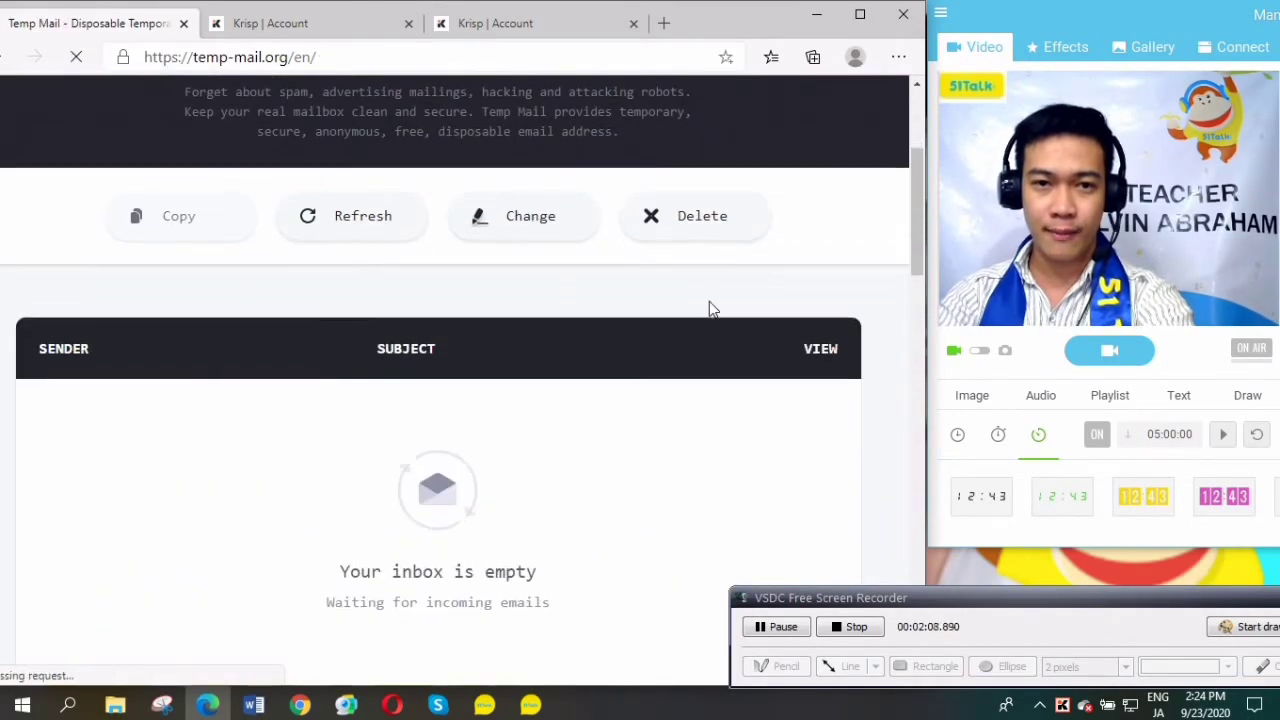
Open the Krisp verification email and select its confirmation code.
scroll(709, 301, down, 3)
scroll(709, 303, down, 1)
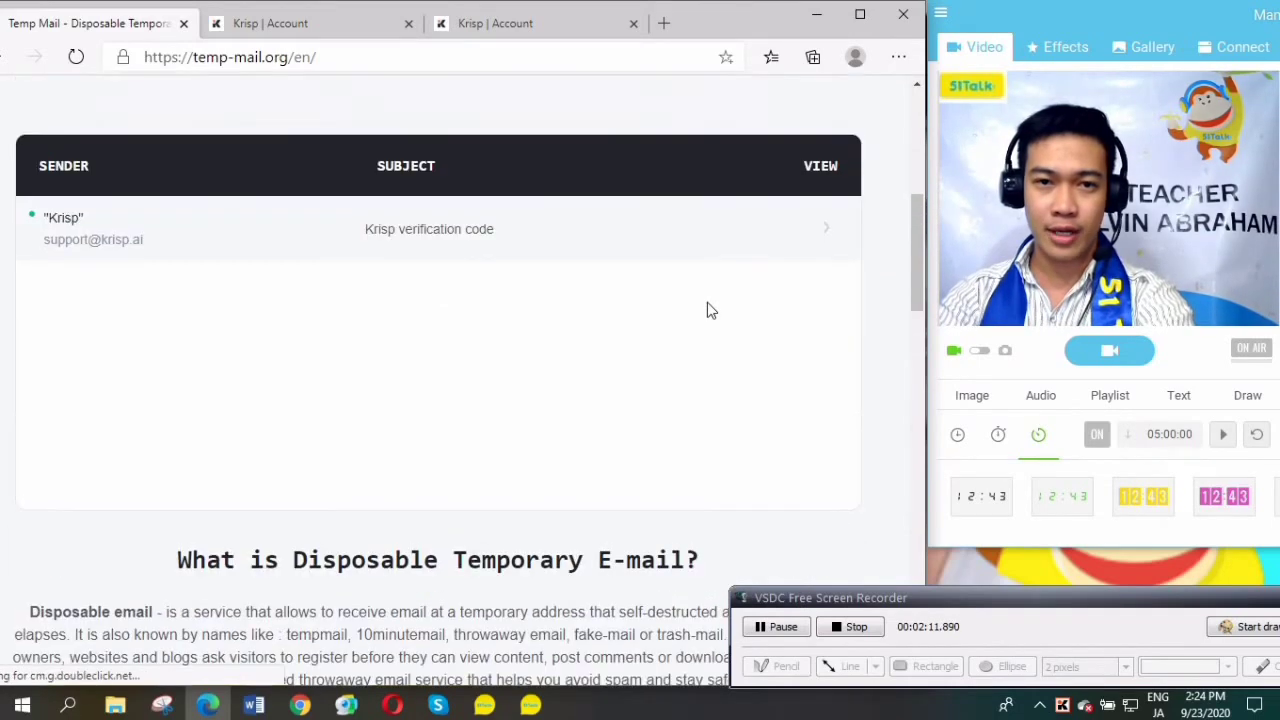
click(86, 248)
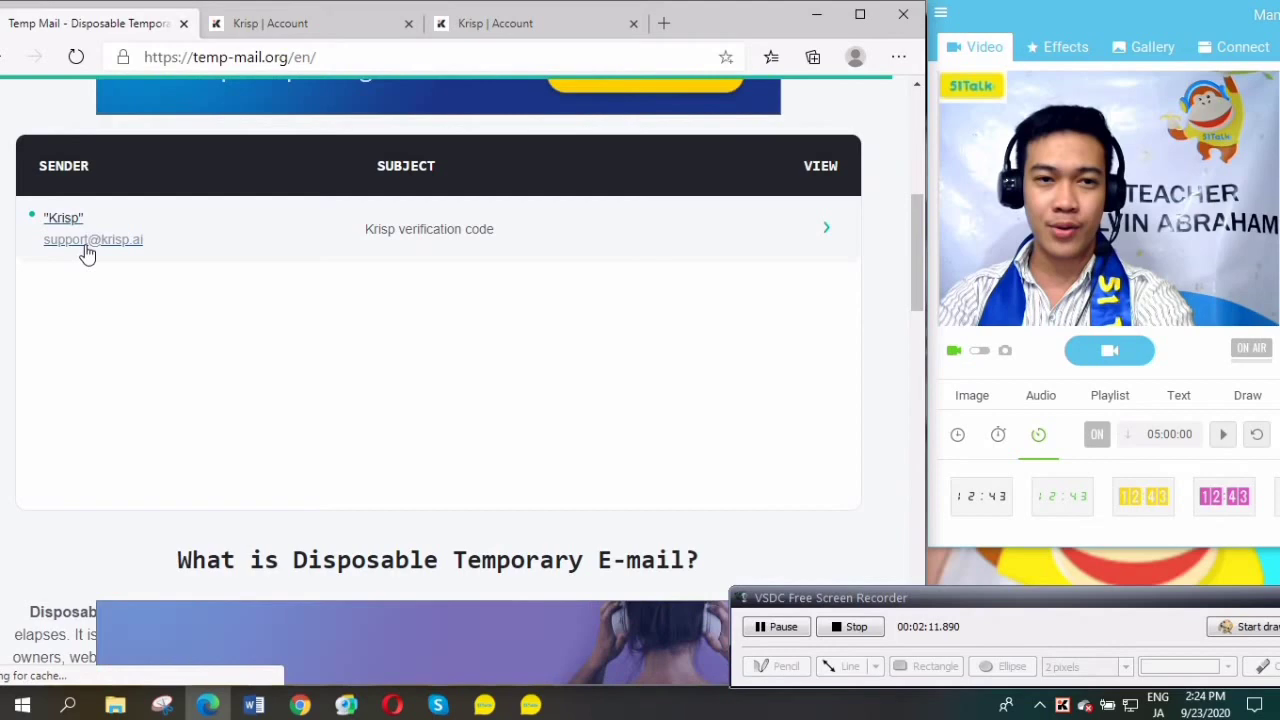
scroll(623, 371, down, 9)
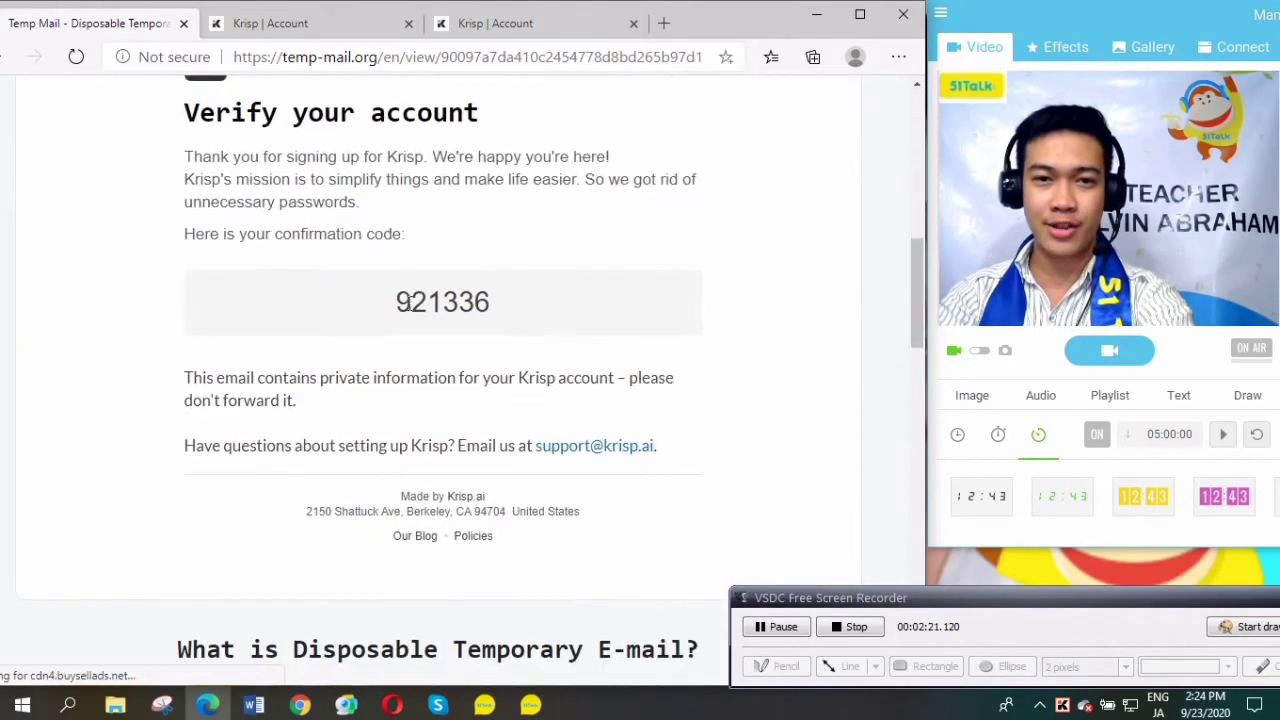
drag(533, 302, 366, 297)
key(ctrl+c)
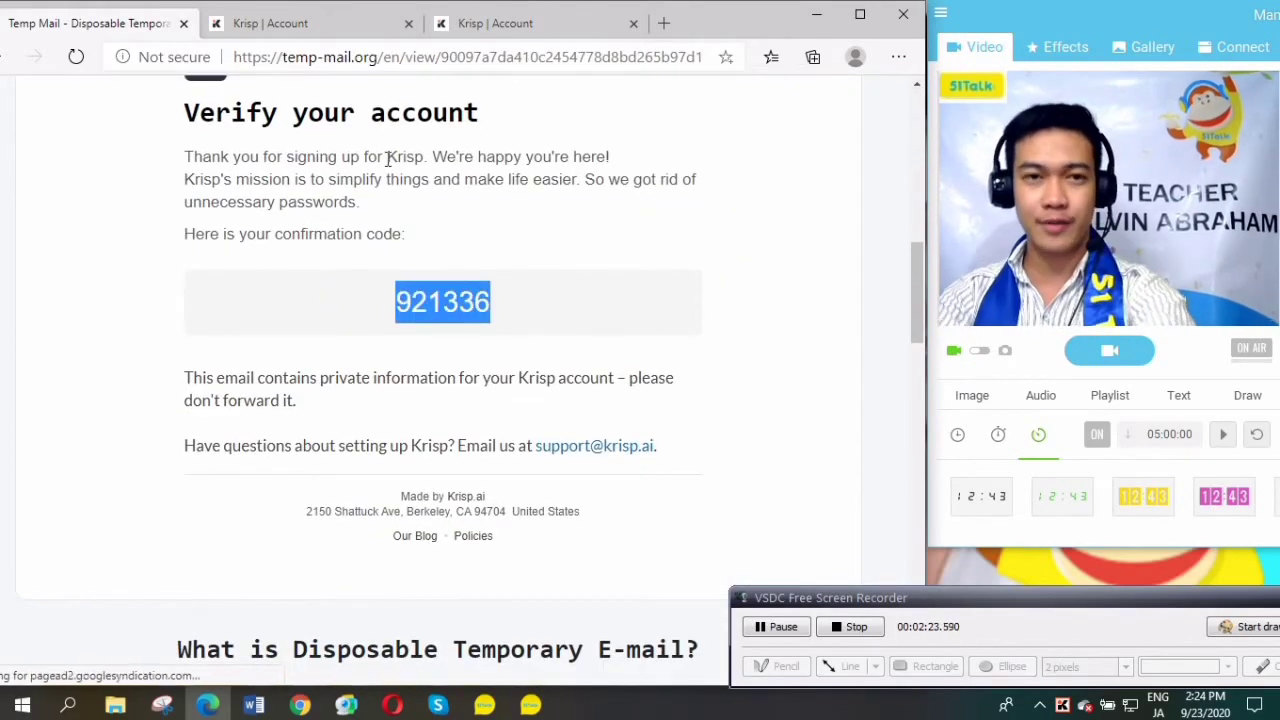
click(495, 23)
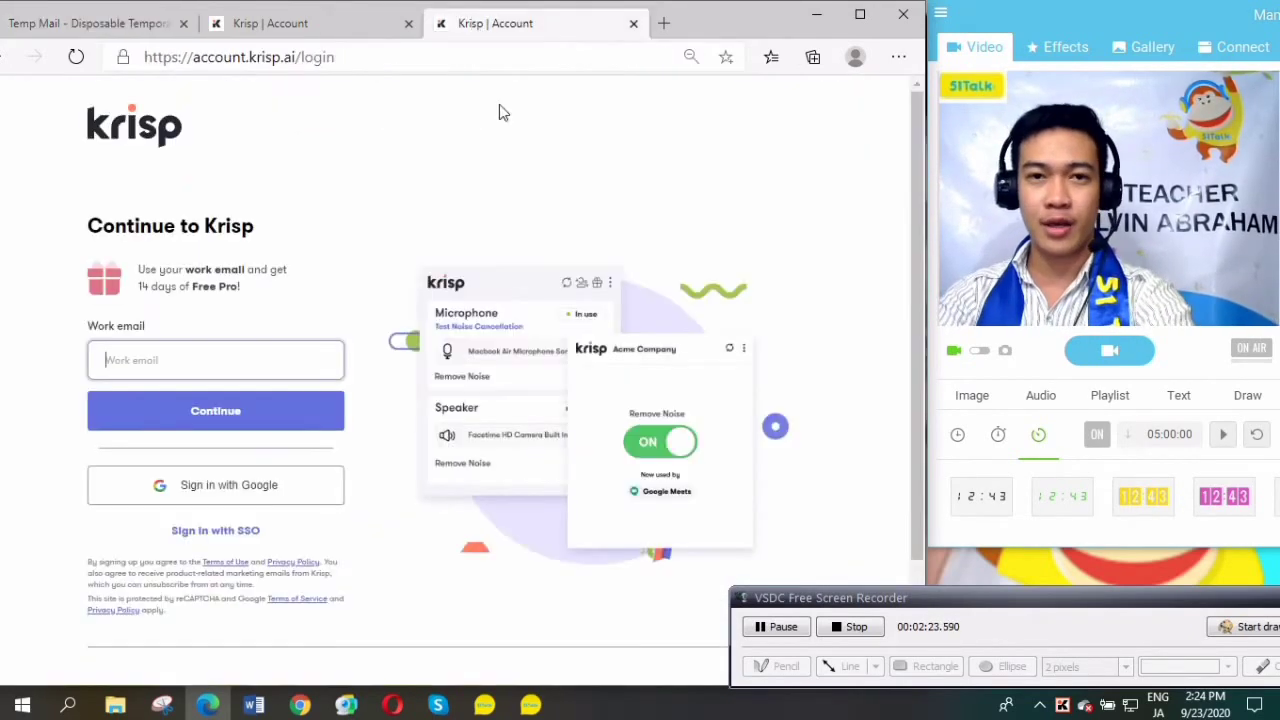
Paste the confirmation code into Krisp's code boxes and scroll to the Desktop App download.
click(330, 24)
click(101, 352)
key(ctrl+v)
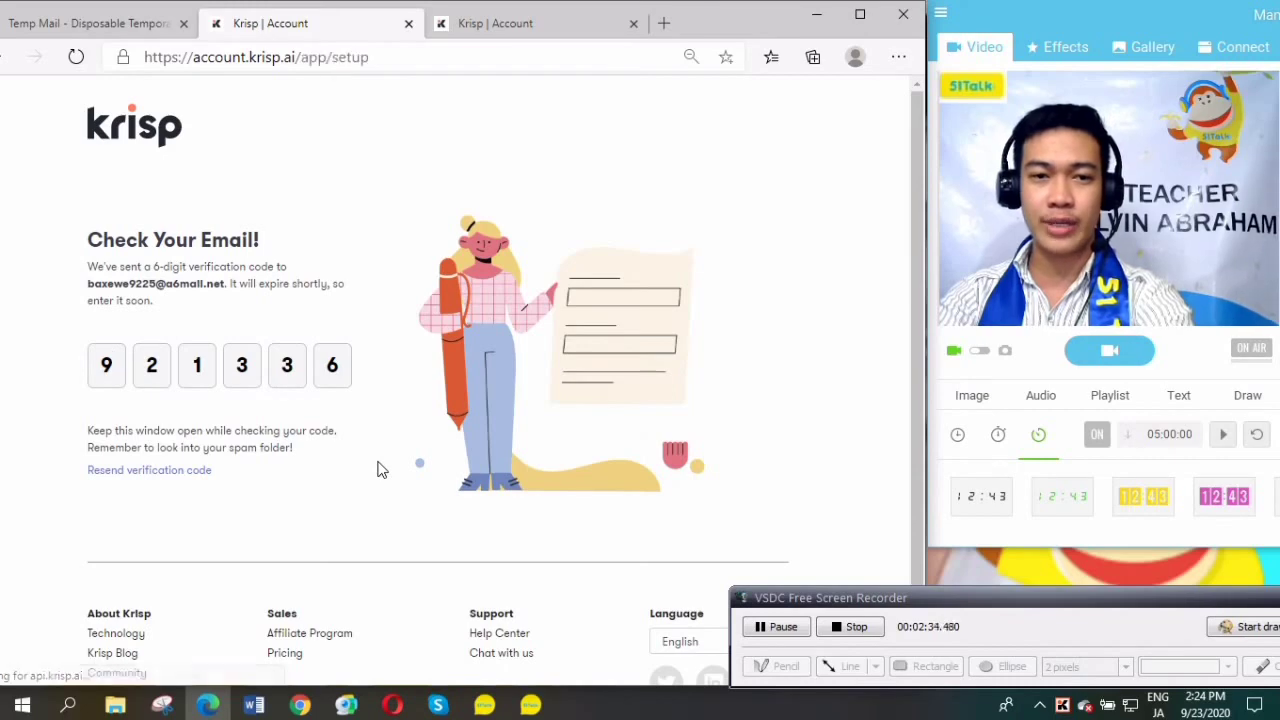
scroll(500, 434, down, 2)
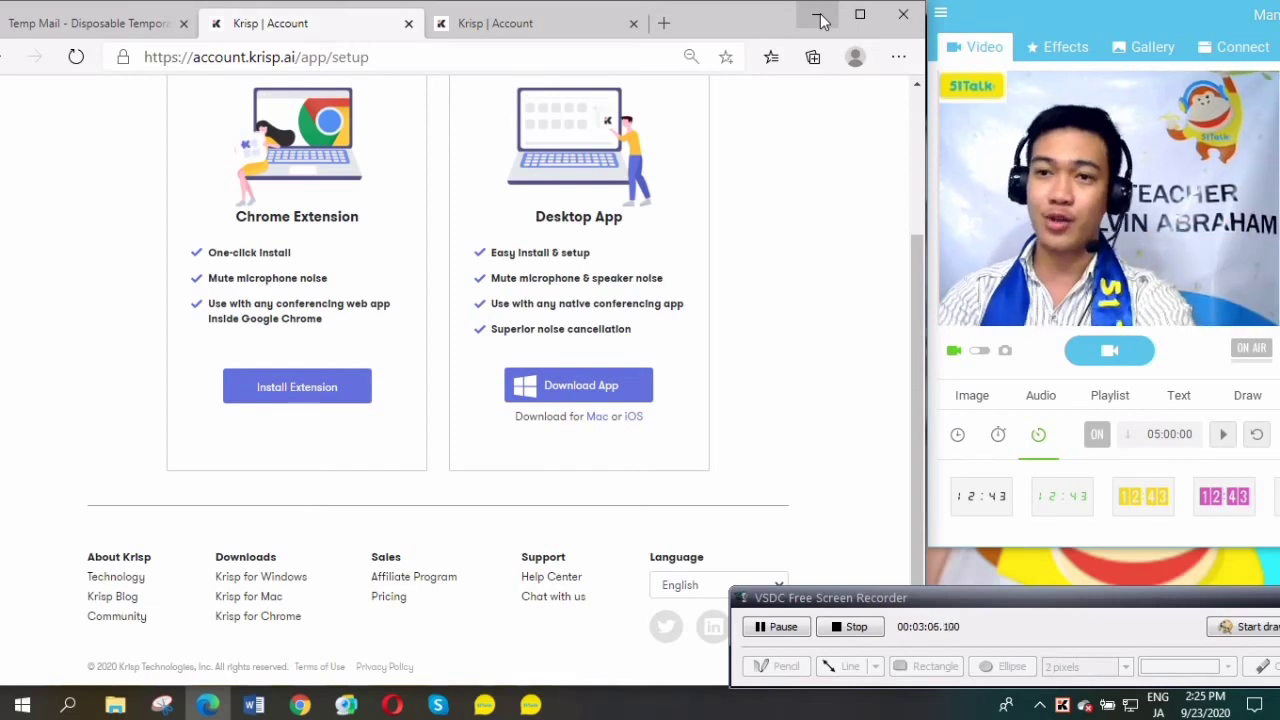
Minimize the browser and launch the Krisp desktop app from its desktop shortcut.
click(818, 20)
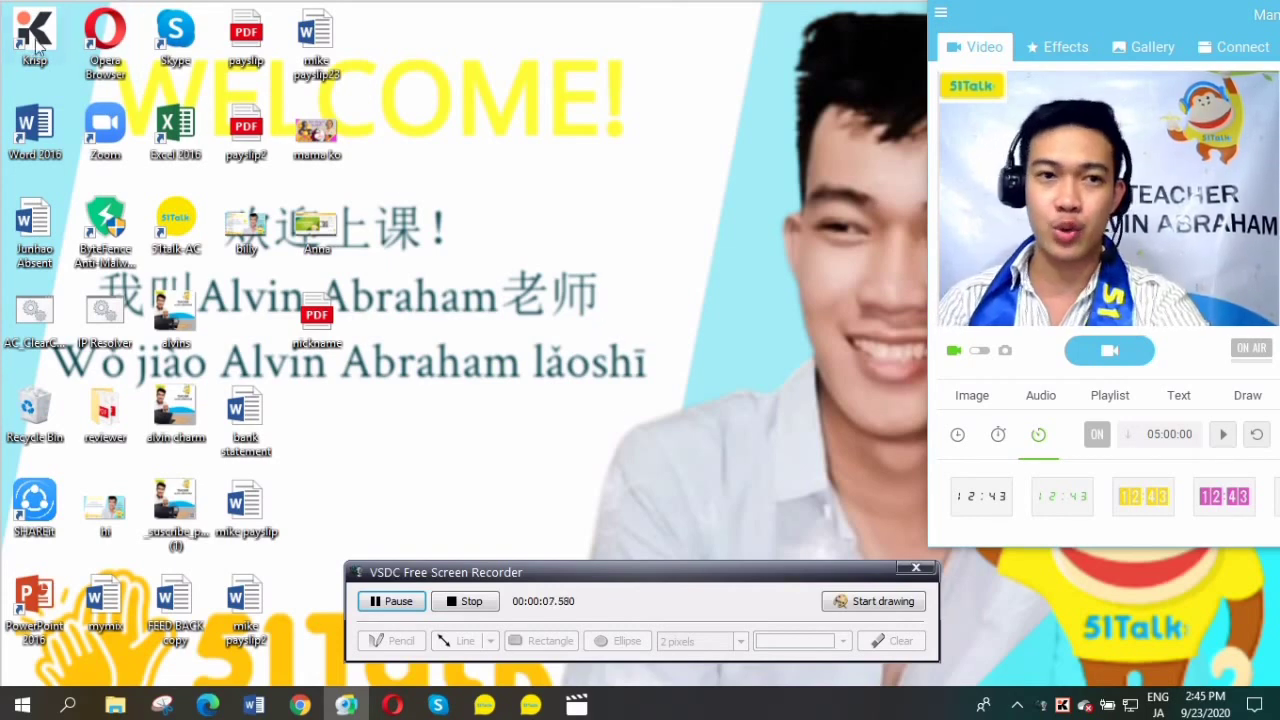
mouse_move(35, 35)
mouse_down()
mouse_move(461, 236)
mouse_move(426, 155)
mouse_move(43, 72)
mouse_move(32, 45)
mouse_up()
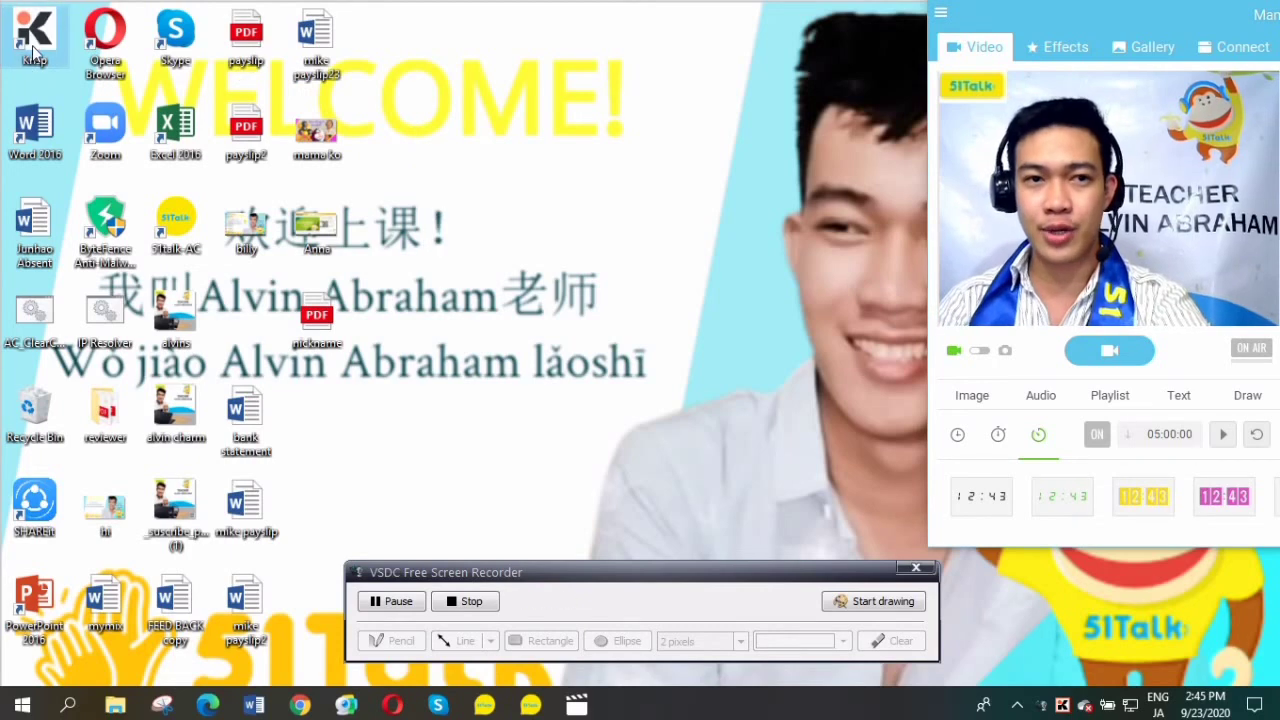
double_click(32, 45)
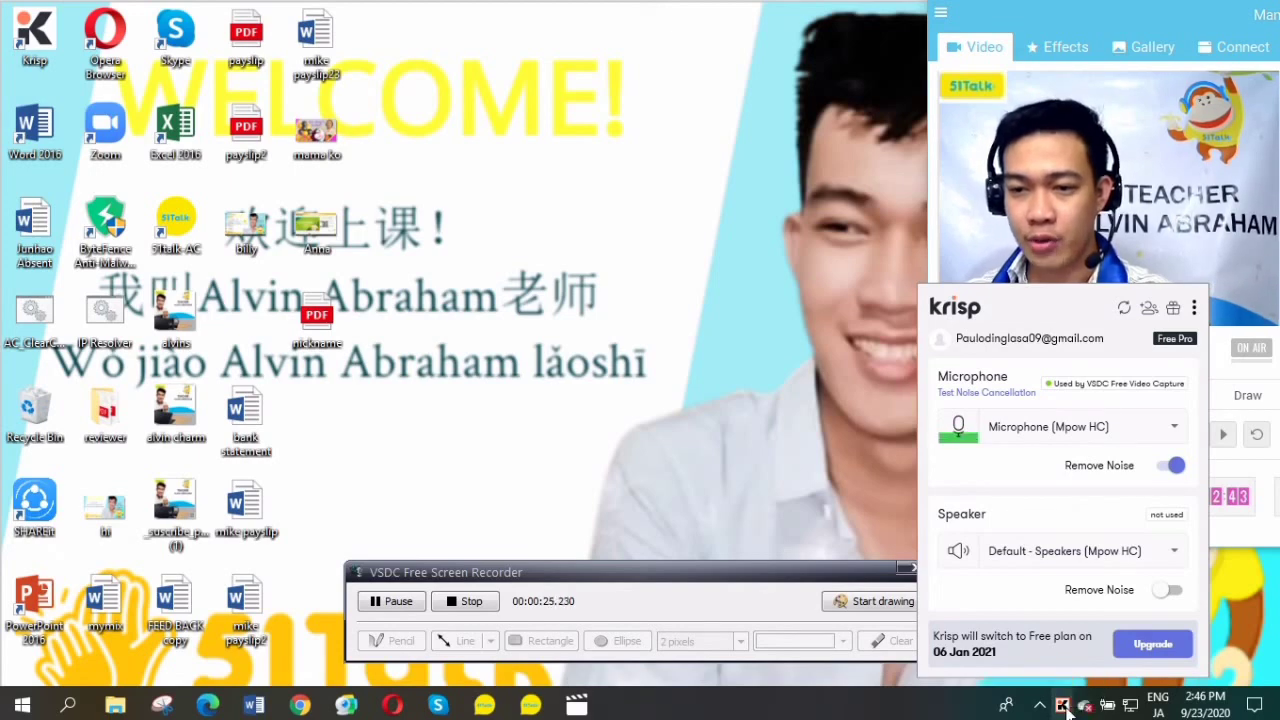
Move a hidden tray icon onto the taskbar and reopen the Krisp panel from the tray.
click(1064, 706)
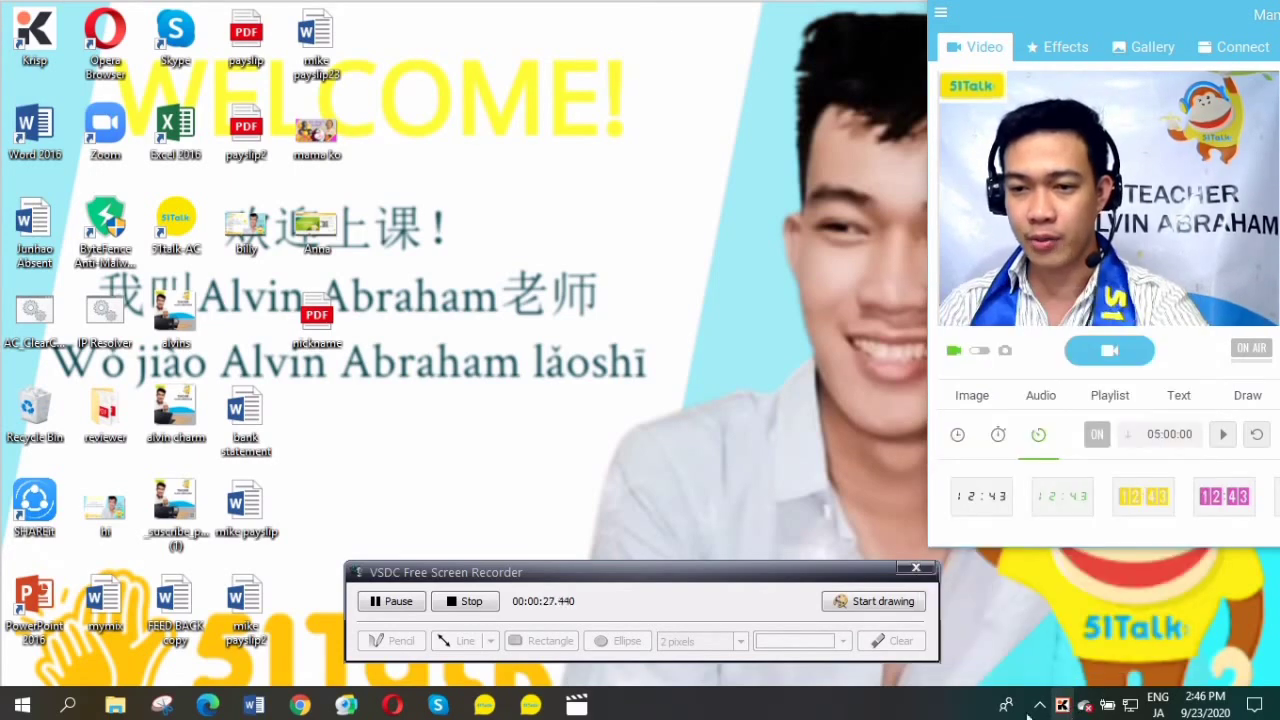
click(1040, 706)
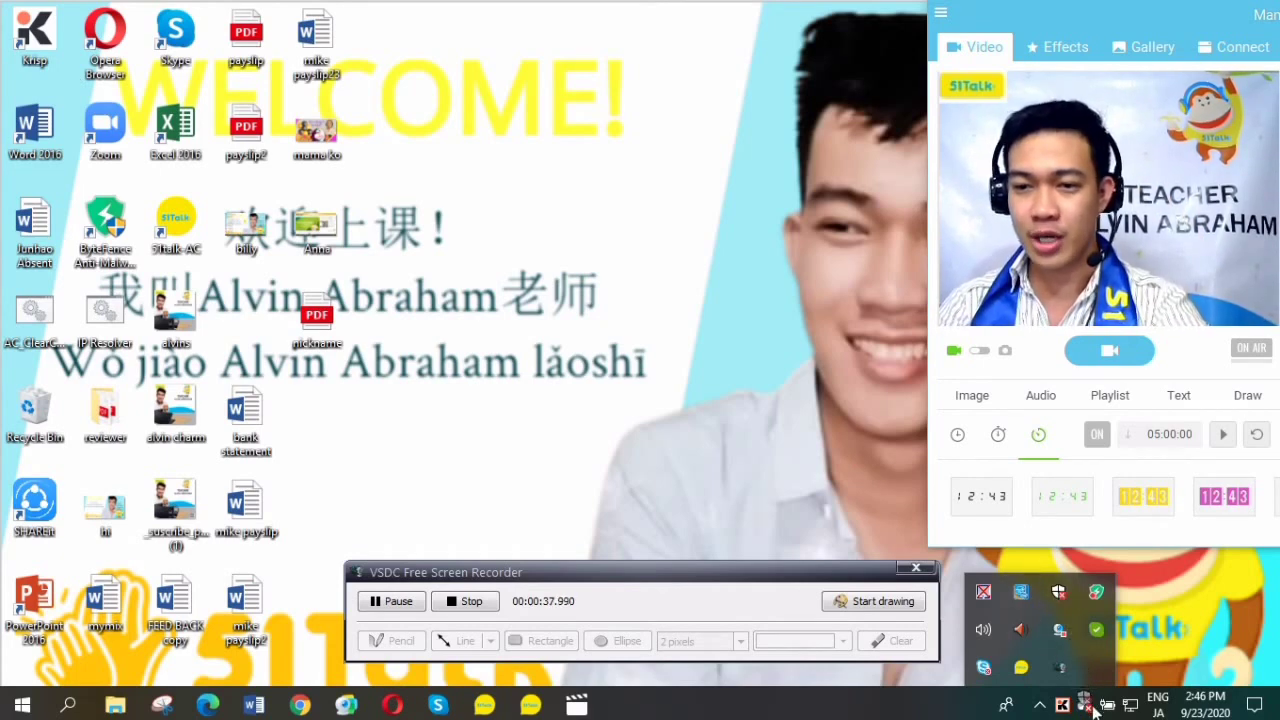
drag(1066, 596, 1064, 708)
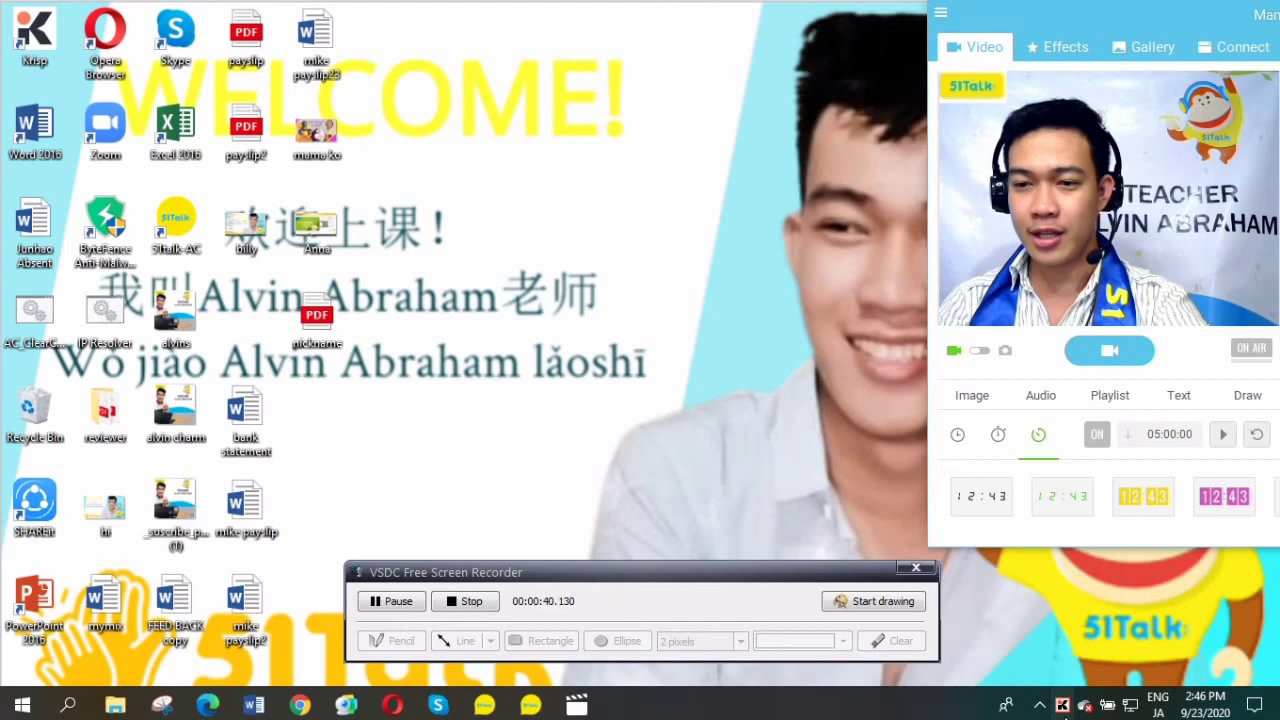
click(1063, 706)
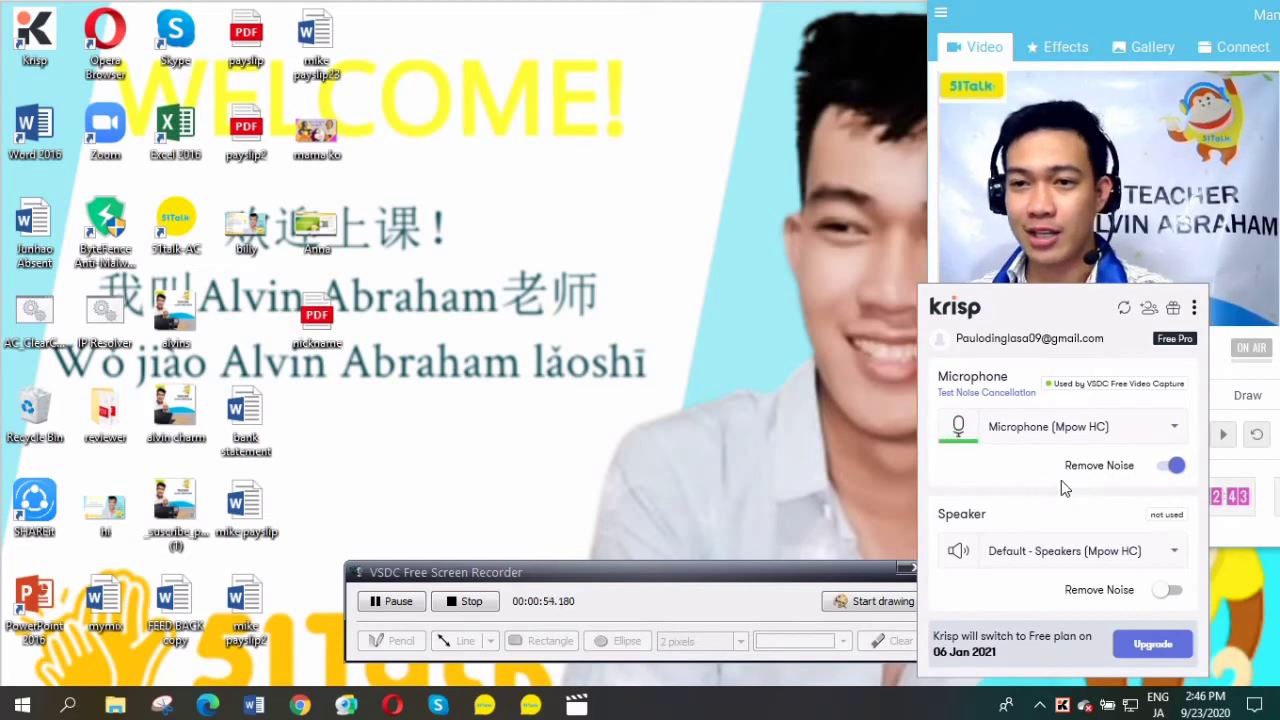
Select Microphone (Mpow HC), keep Default - Speakers (Mpow HC), and reopen the Krisp panel.
click(1176, 430)
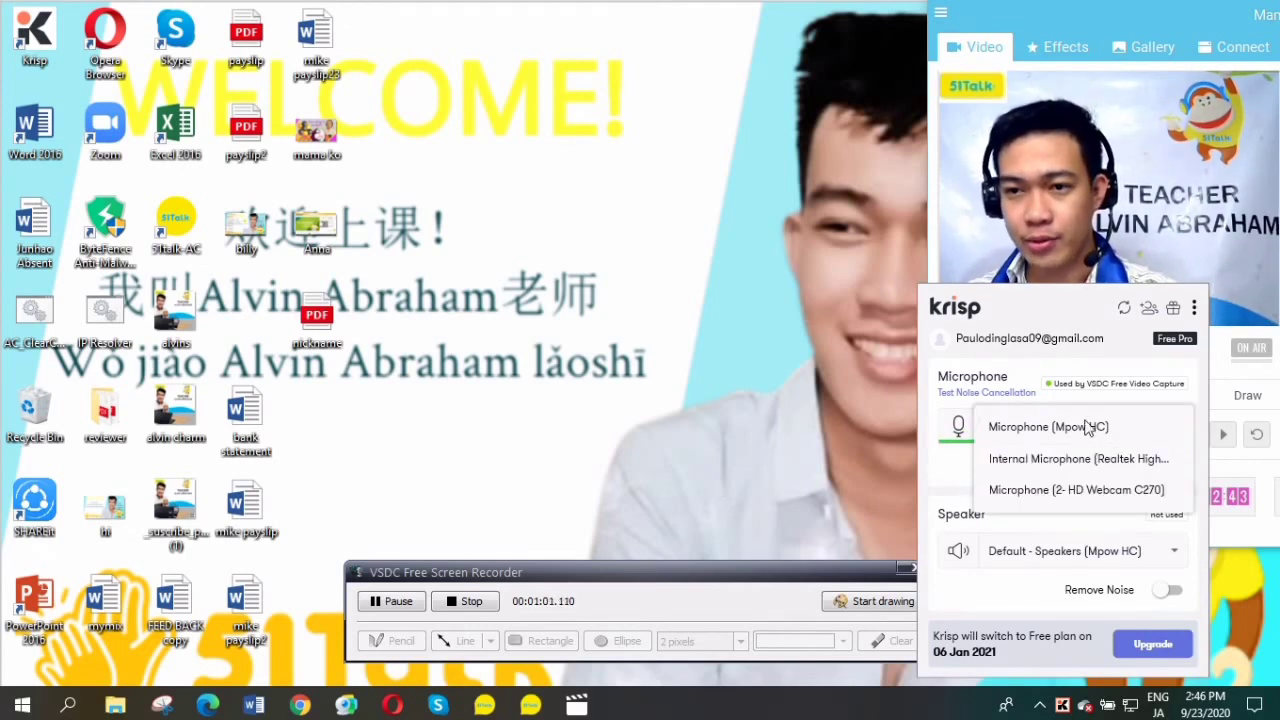
click(1070, 437)
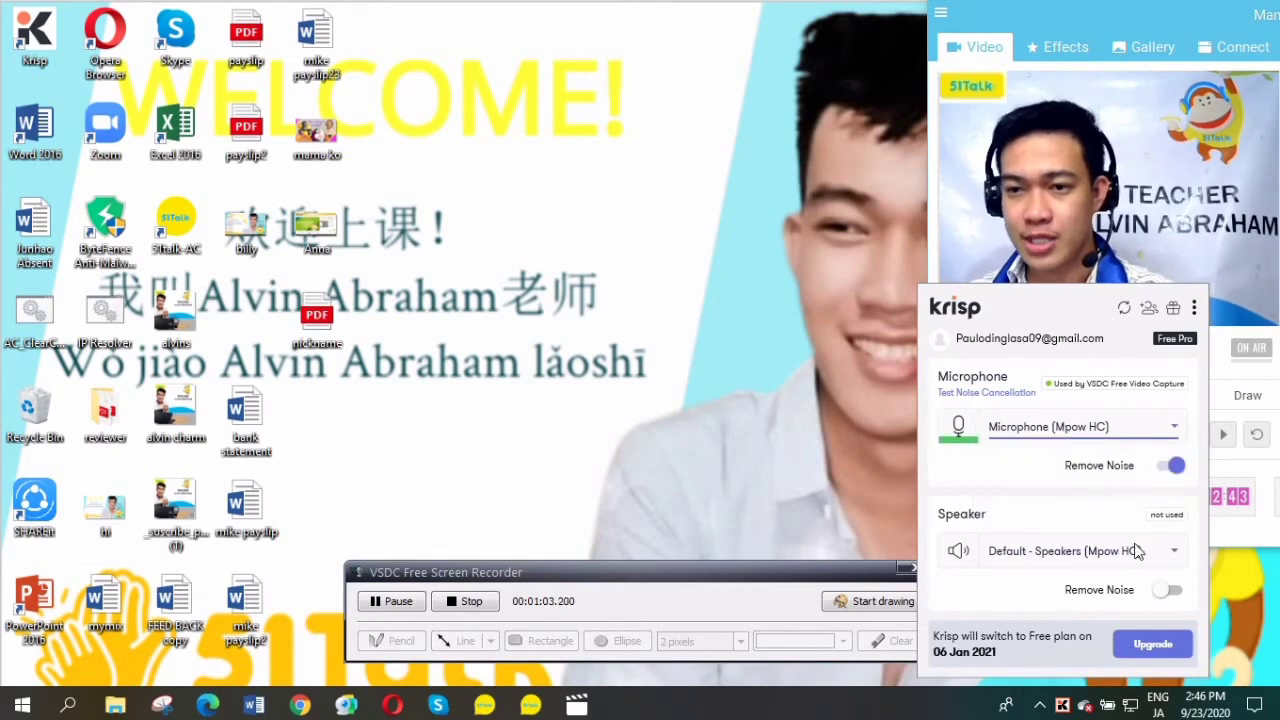
click(1175, 551)
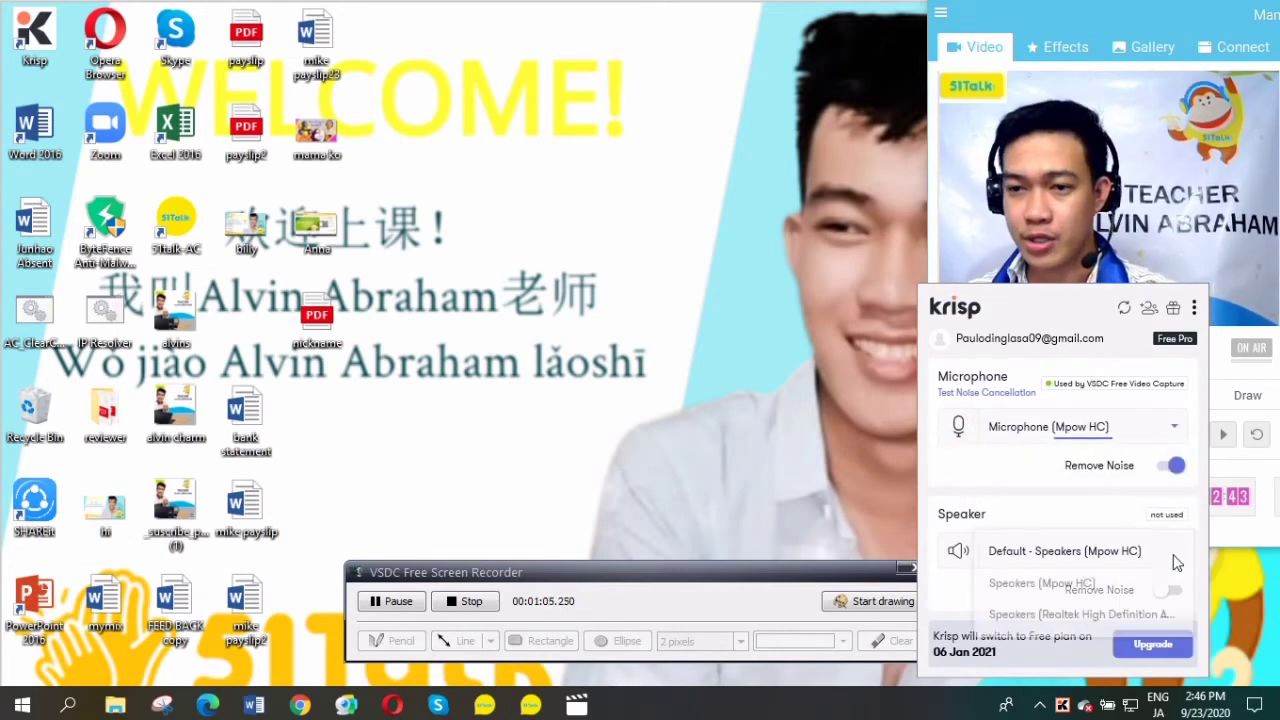
click(1128, 563)
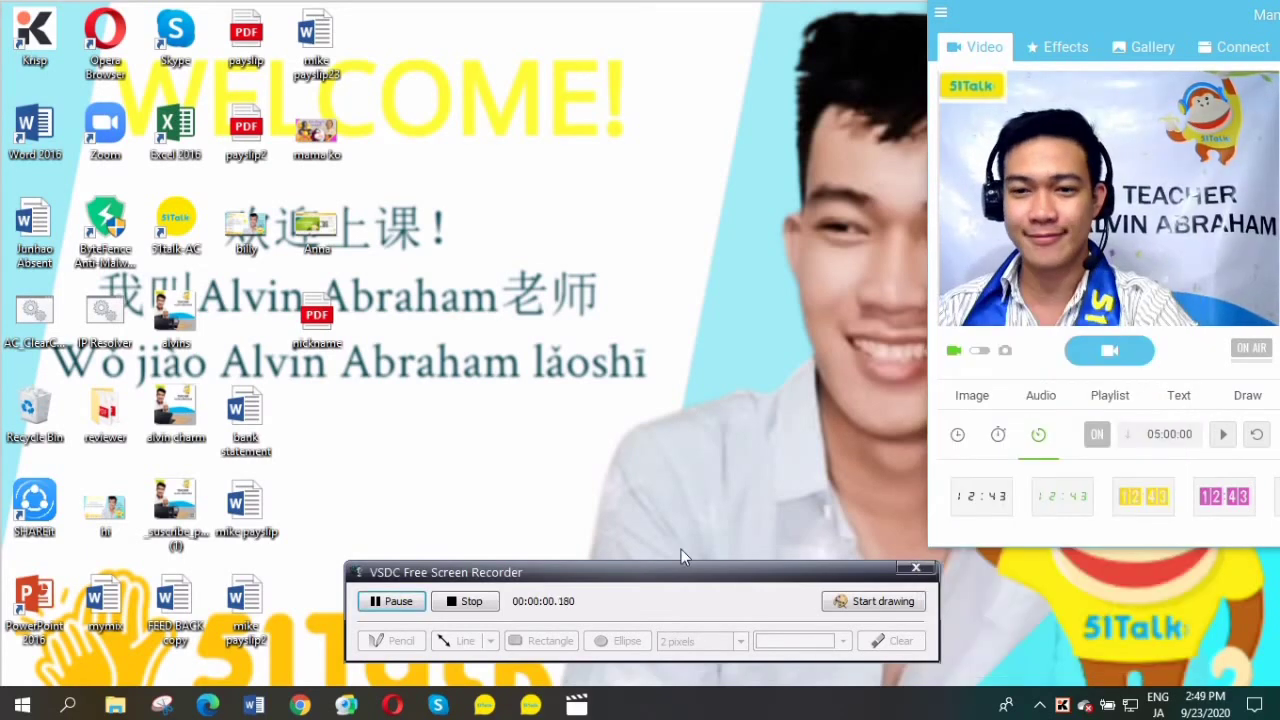
click(1068, 705)
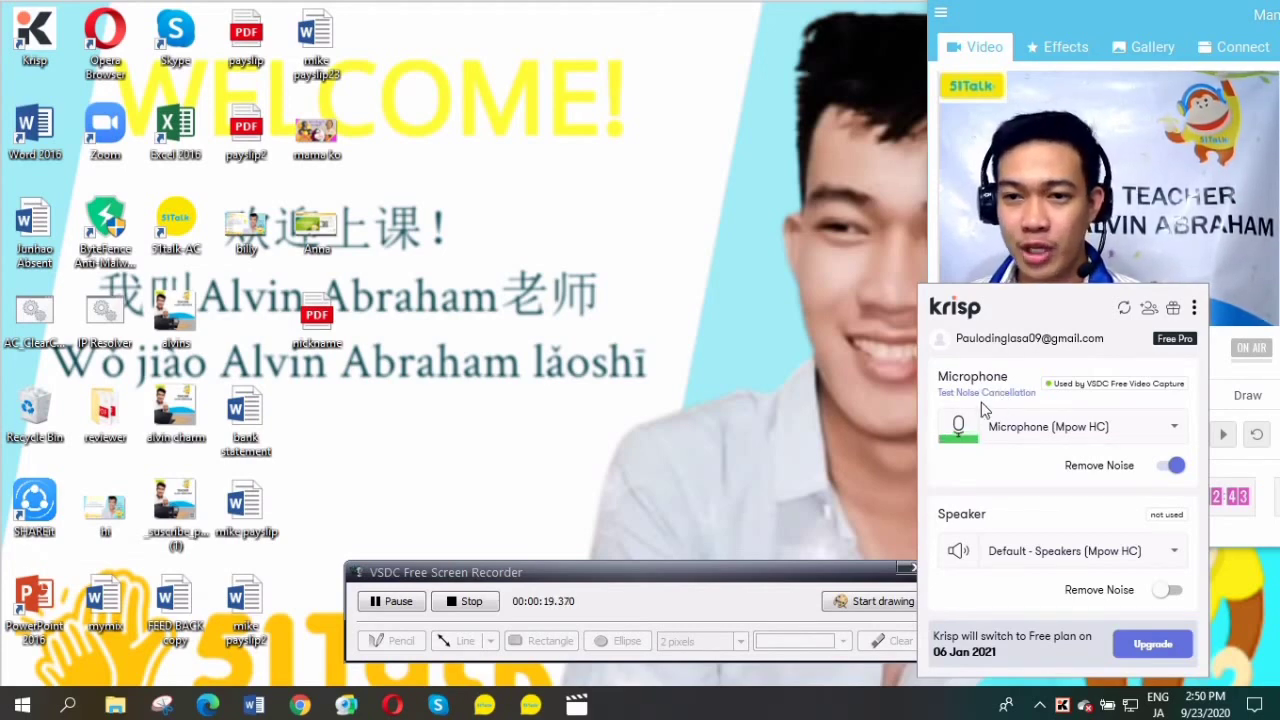
Record a noise-cancellation test clip, play it back with Krisp enabled, and finish the test.
click(996, 394)
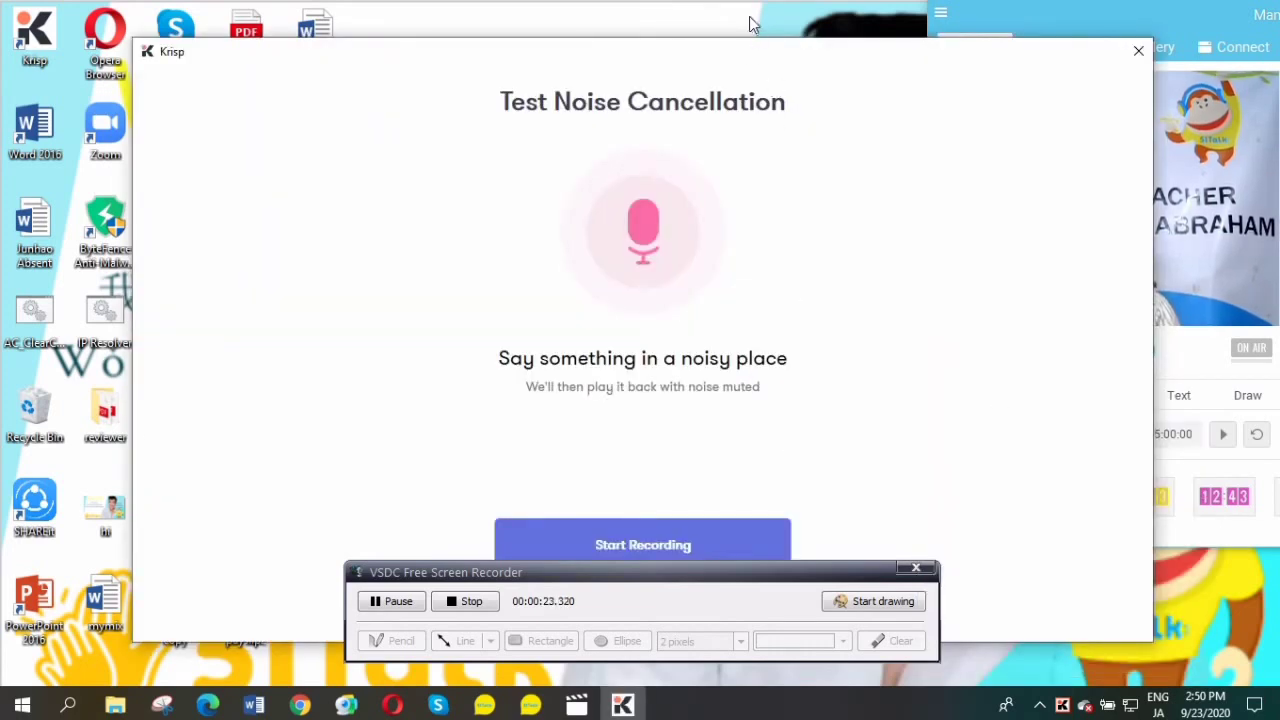
click(697, 592)
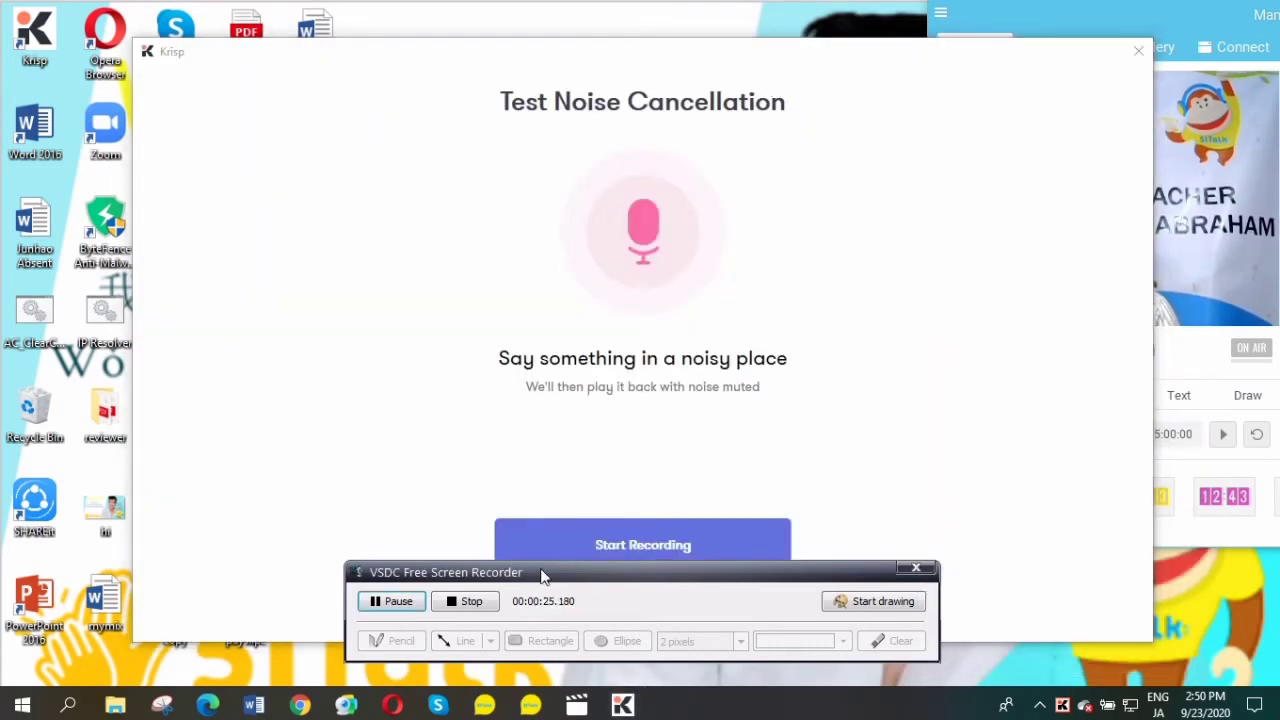
drag(547, 578, 772, 618)
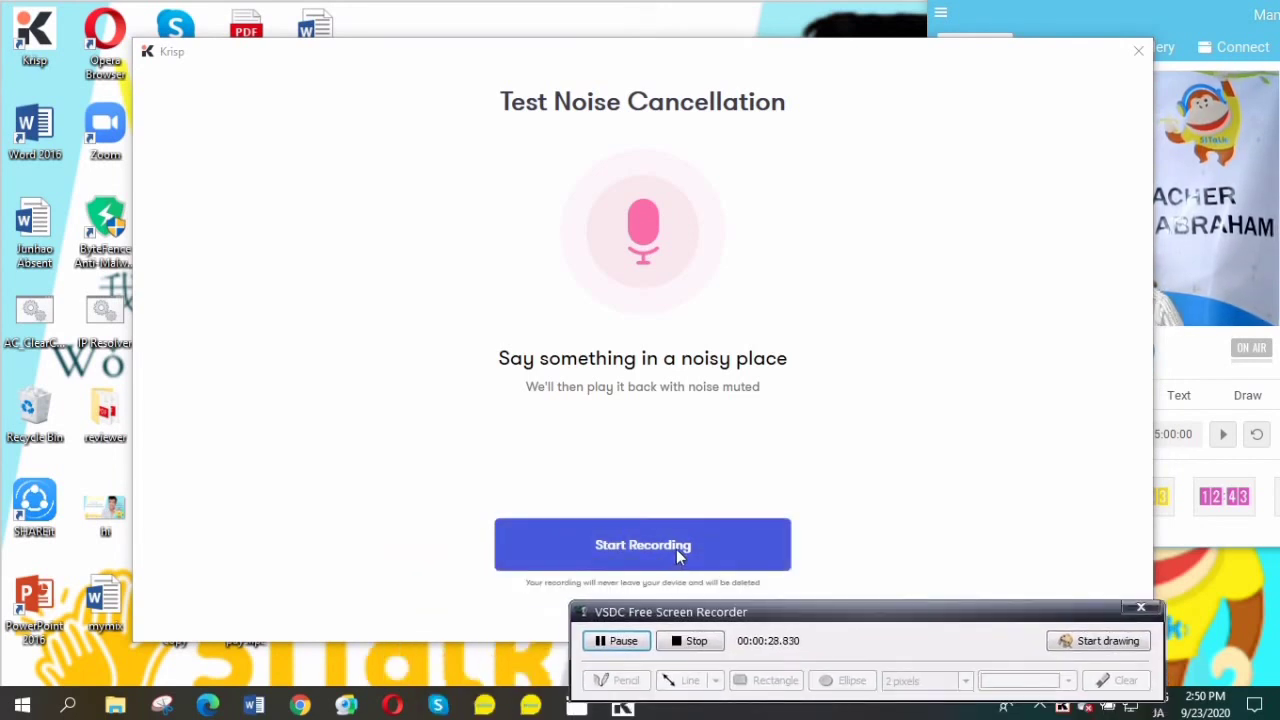
click(676, 549)
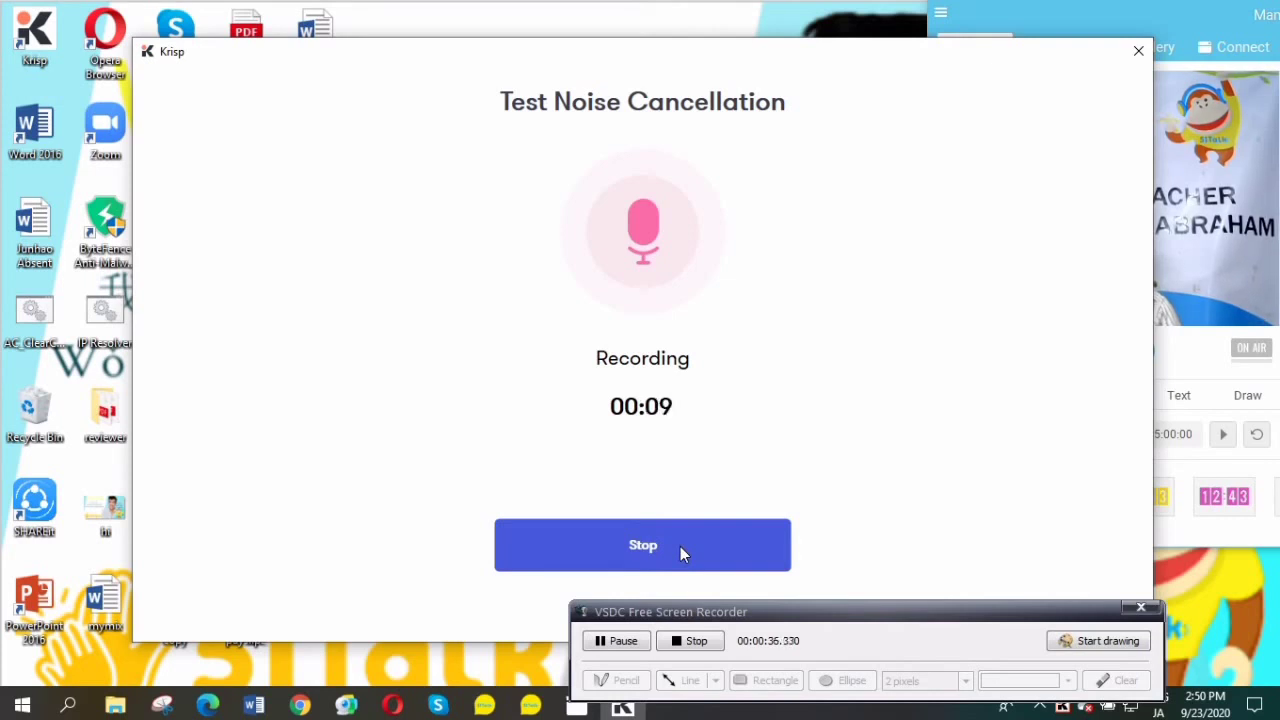
click(680, 547)
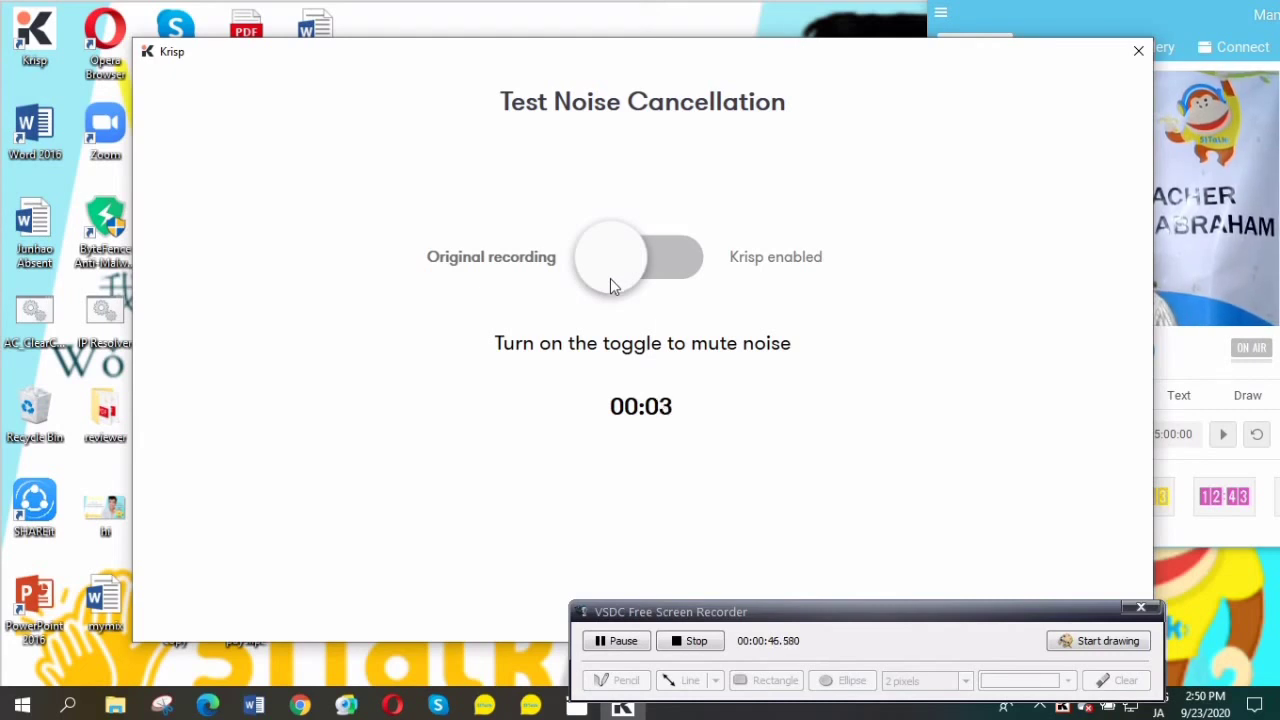
click(624, 260)
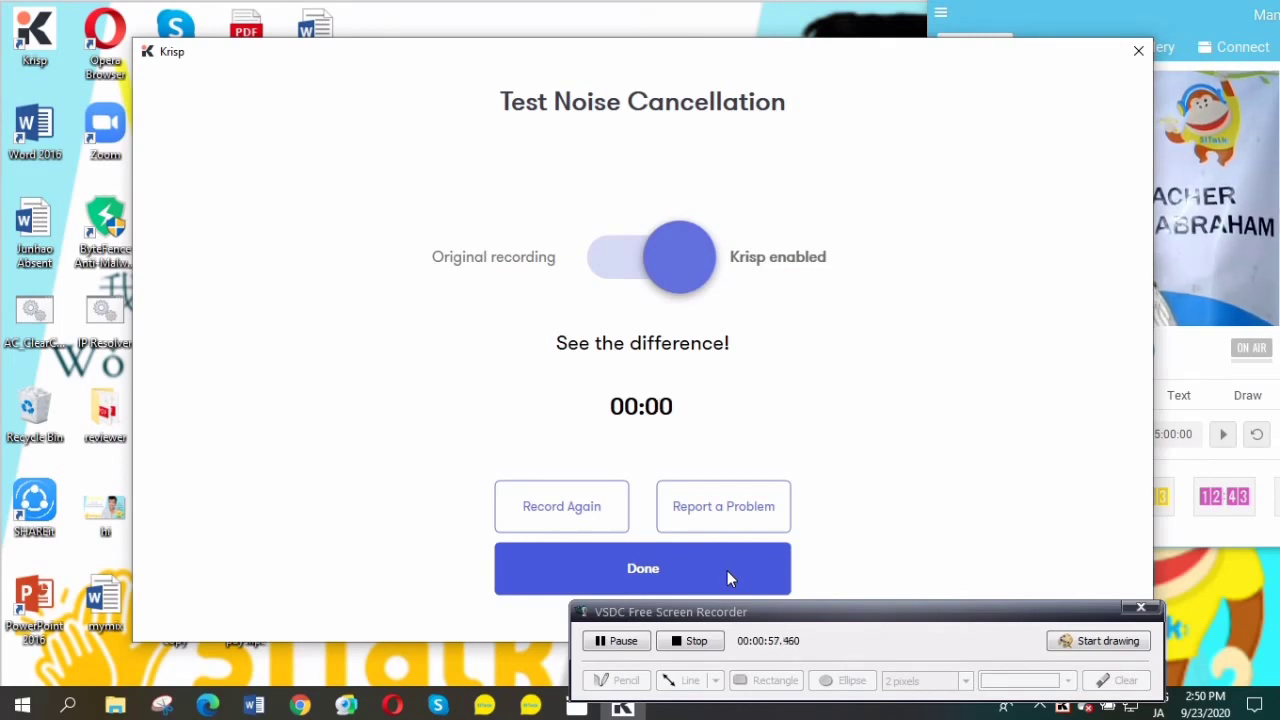
click(727, 570)
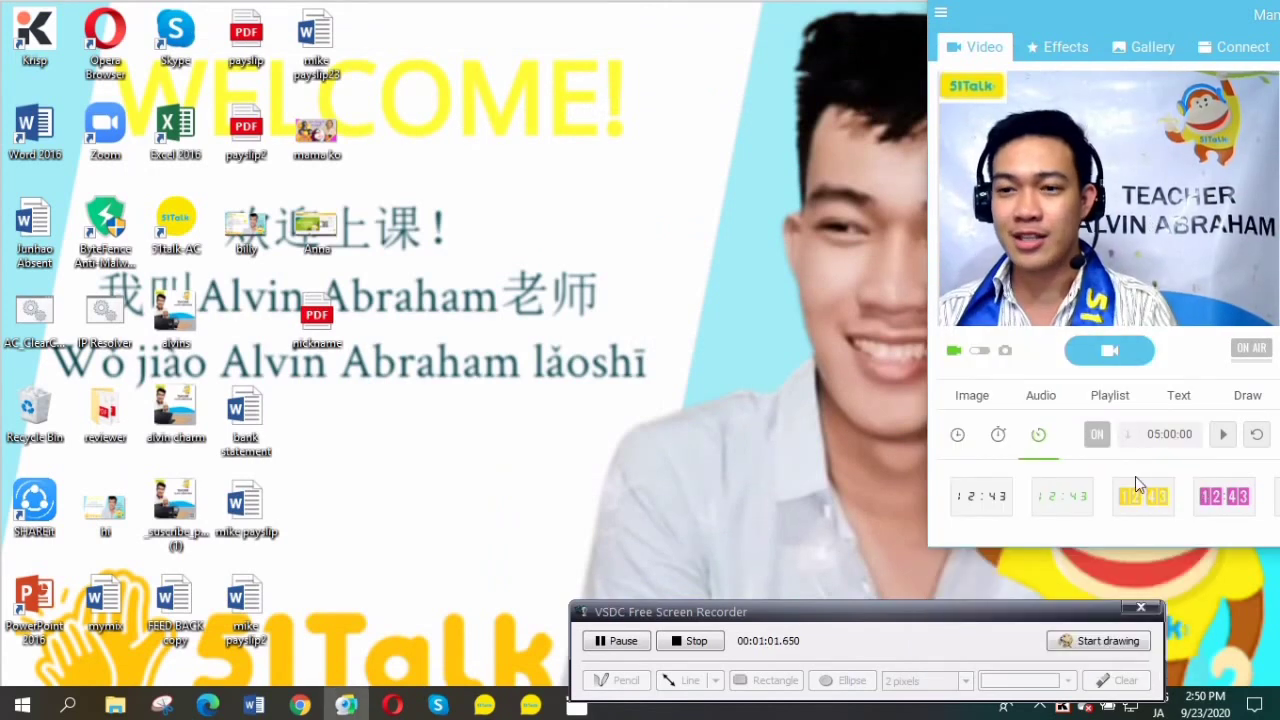
Open the Krisp tray panel and its three-dot options menu.
click(1064, 706)
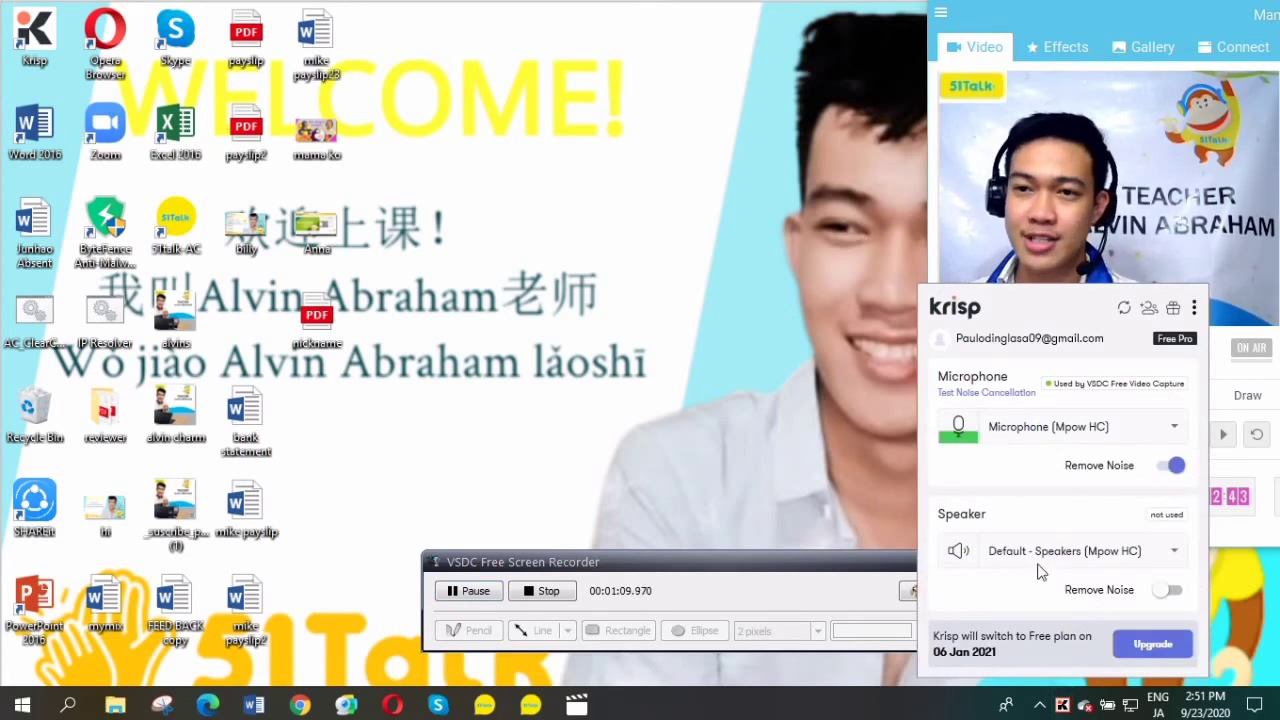
click(1194, 308)
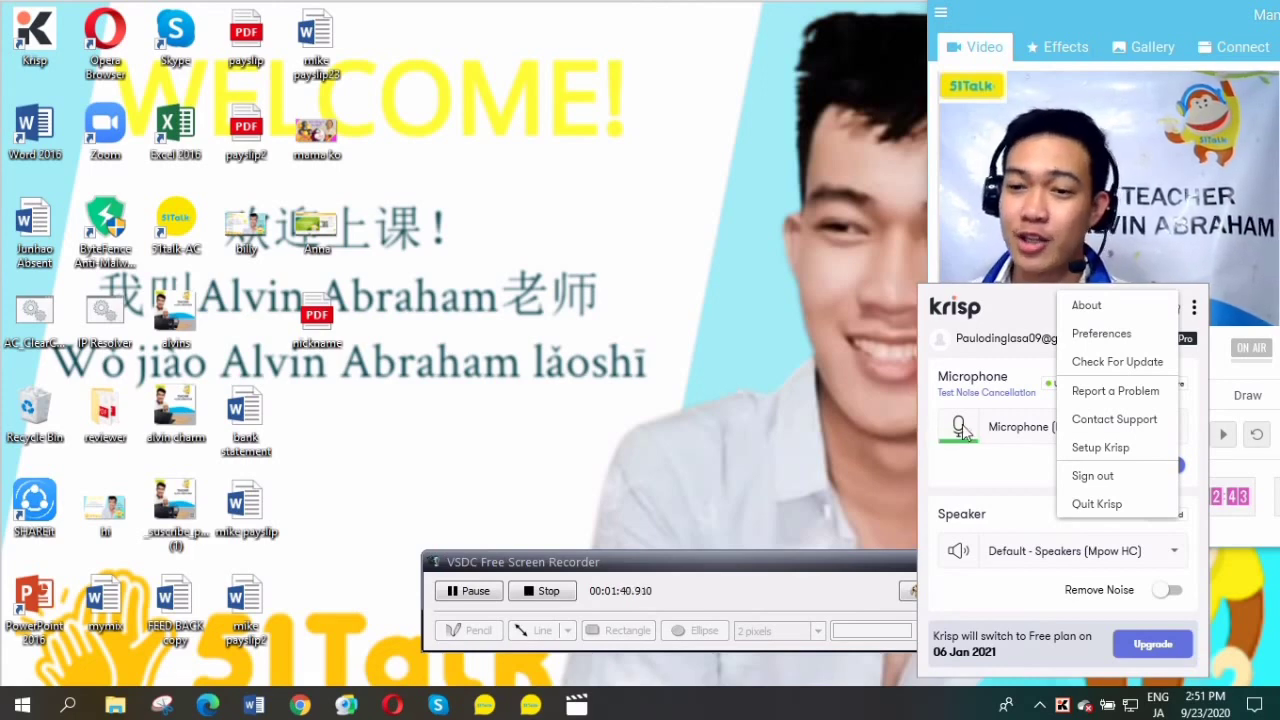
Open the Upgrade to Pro page and scroll through the Free, Pro and Teams plans.
click(1159, 644)
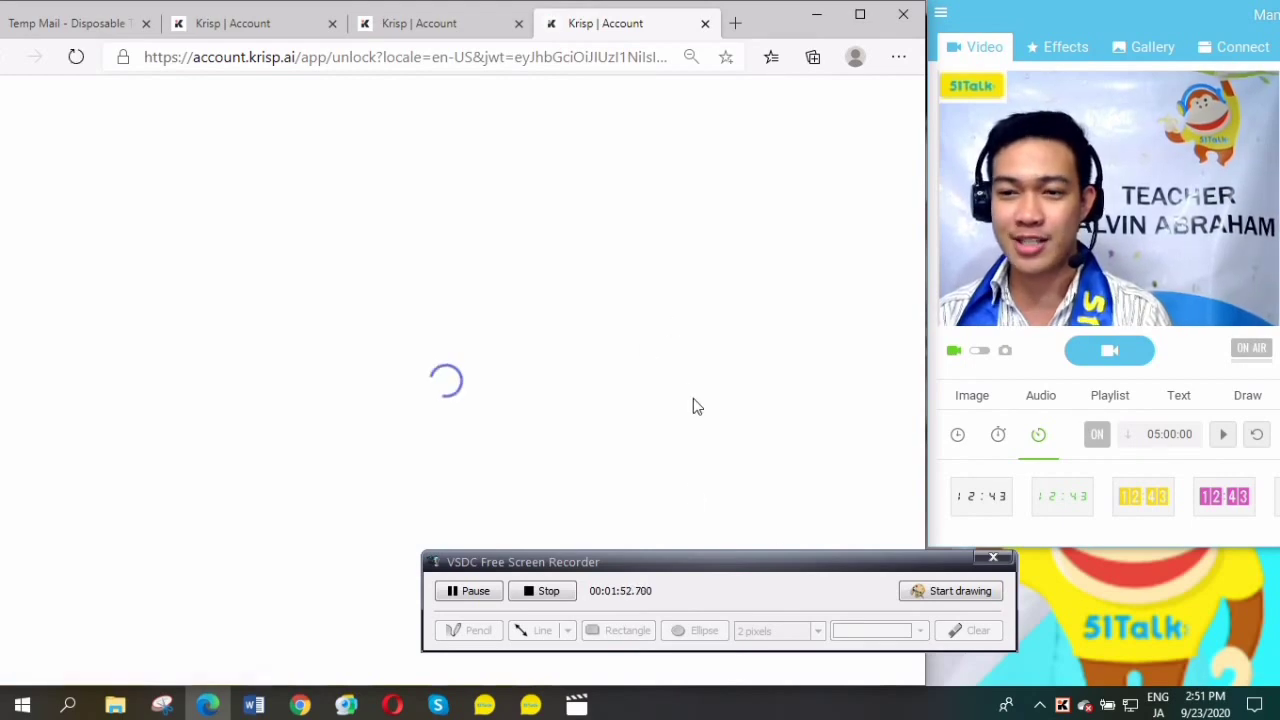
scroll(634, 337, down, 2)
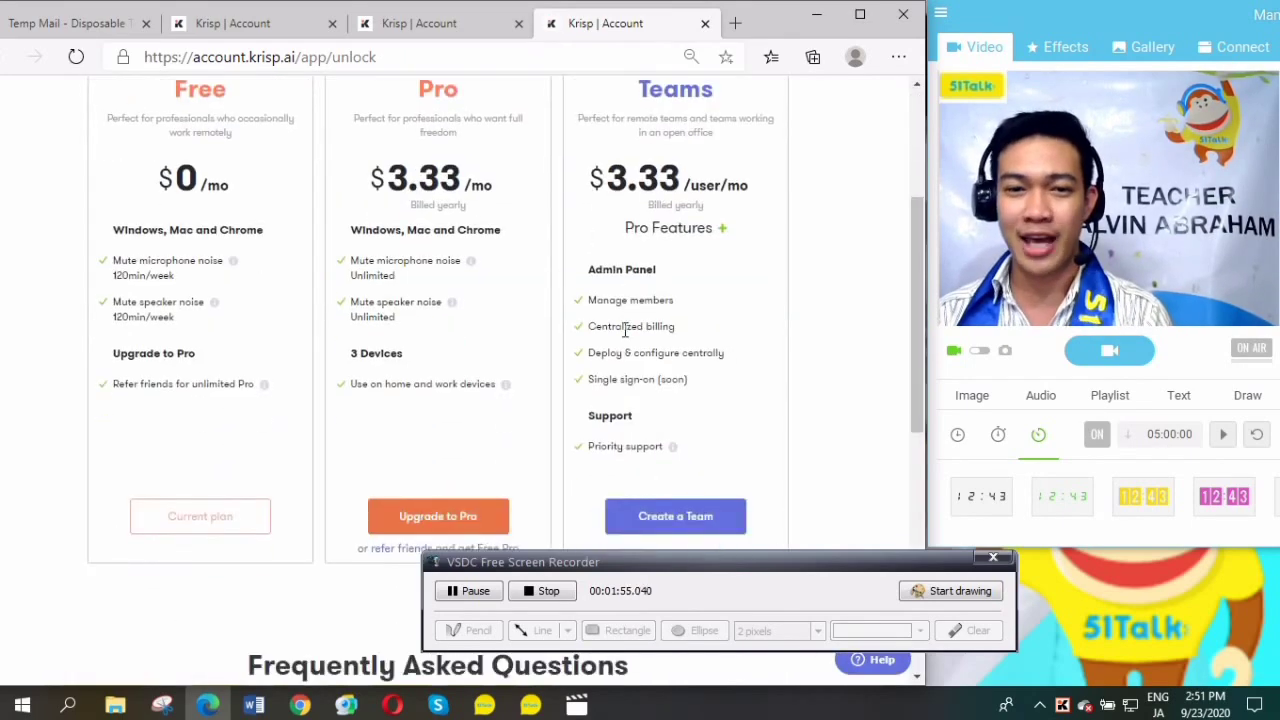
scroll(170, 347, up, 1)
scroll(467, 390, down, 1)
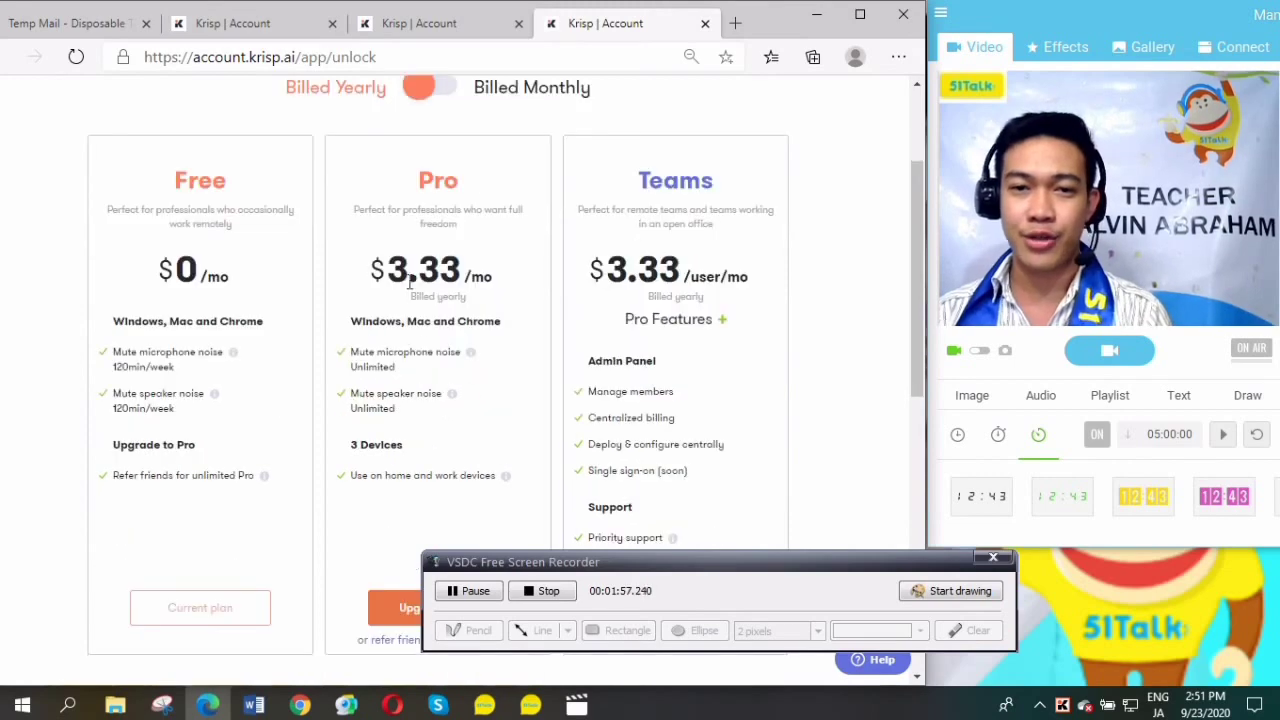
scroll(517, 289, down, 1)
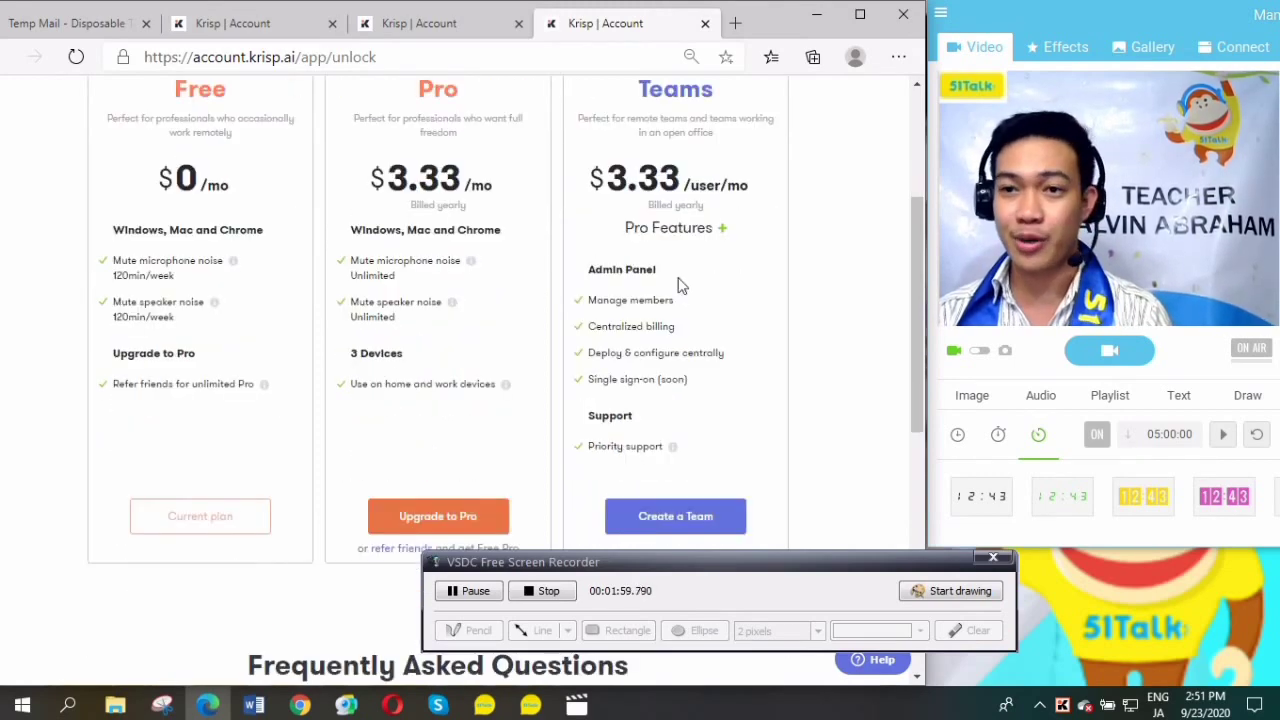
scroll(643, 240, up, 2)
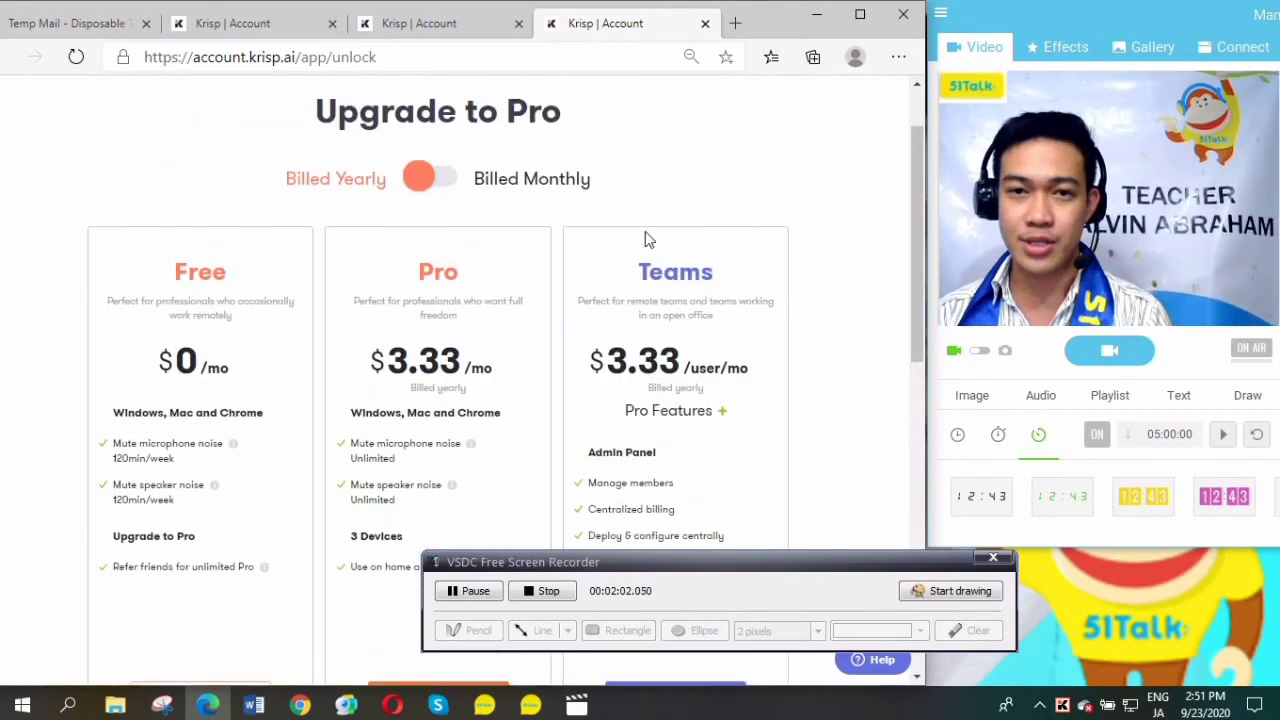
scroll(645, 231, down, 3)
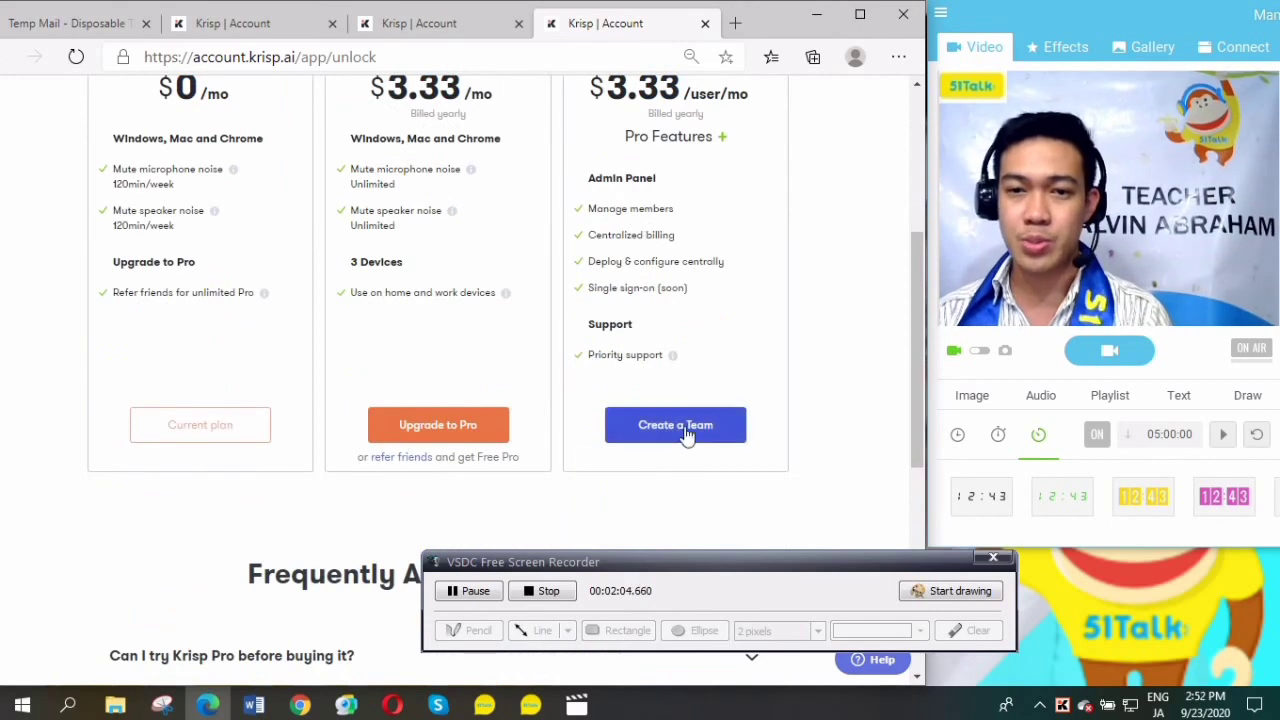
scroll(698, 430, up, 1)
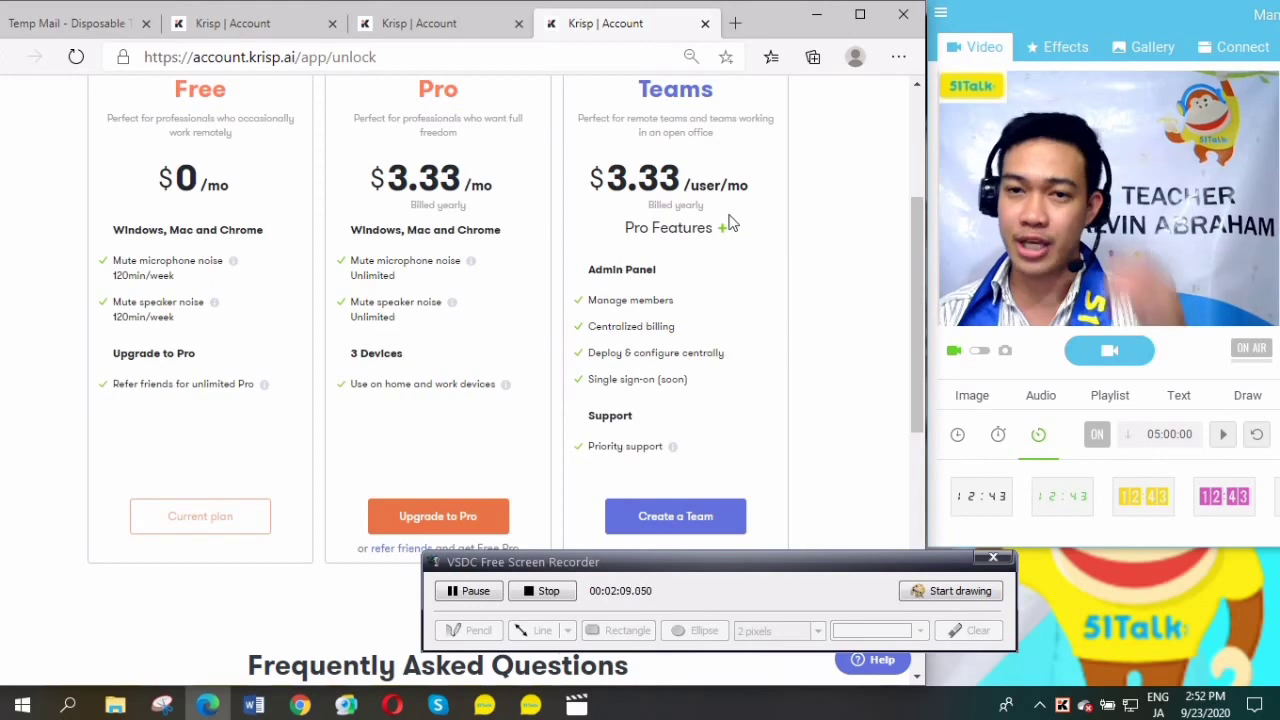
scroll(616, 240, up, 2)
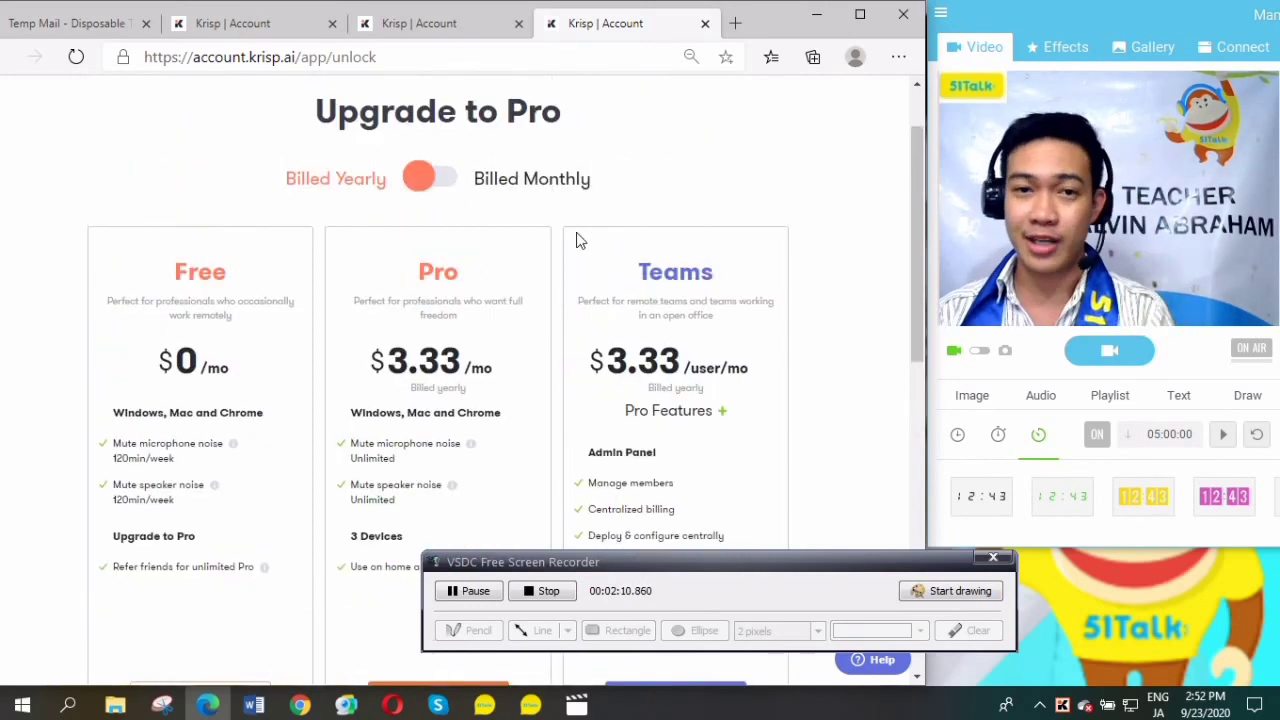
Switch billing to Monthly and back to Yearly ($3.33/mo), then scroll down to the FAQ.
click(440, 178)
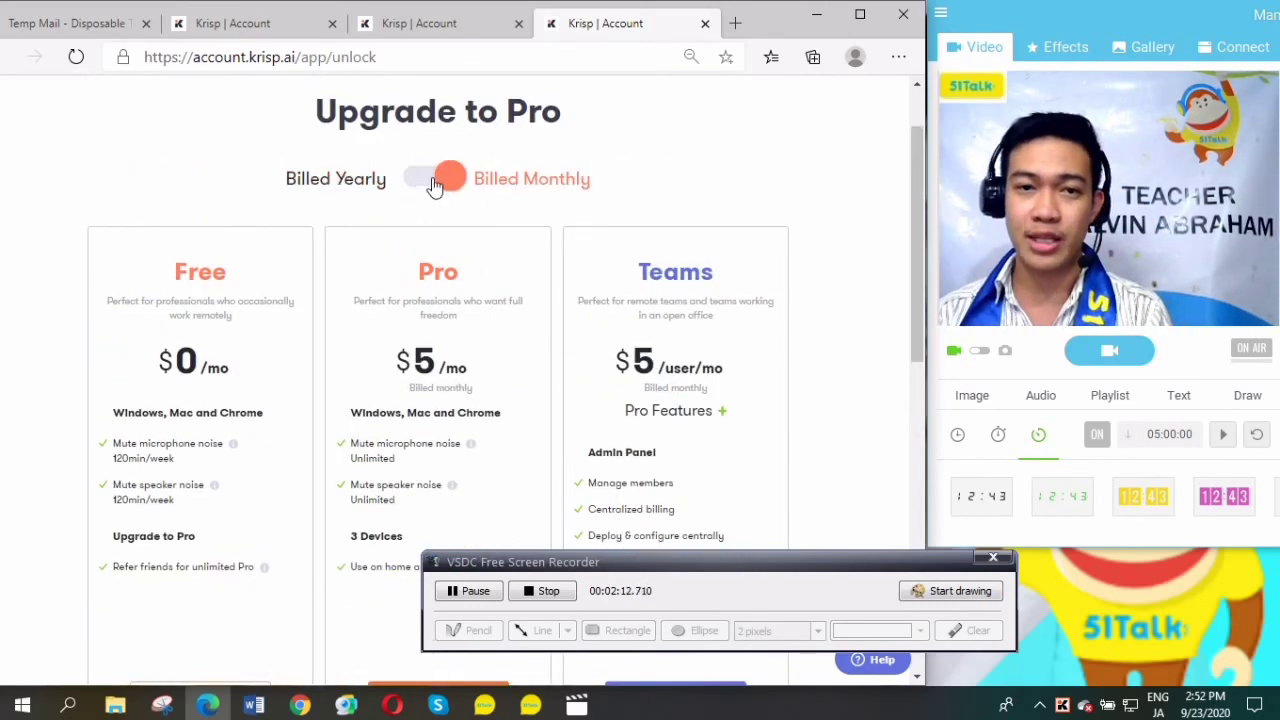
click(430, 178)
scroll(590, 283, down, 5)
scroll(591, 284, down, 3)
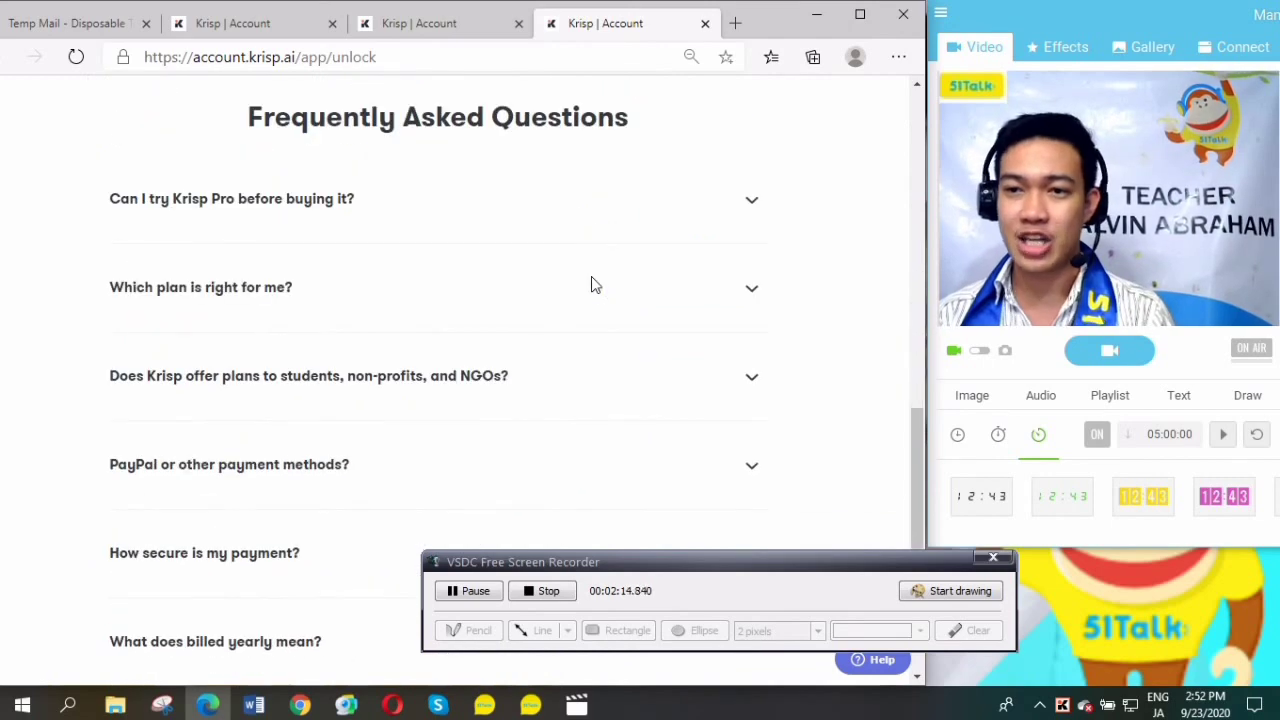